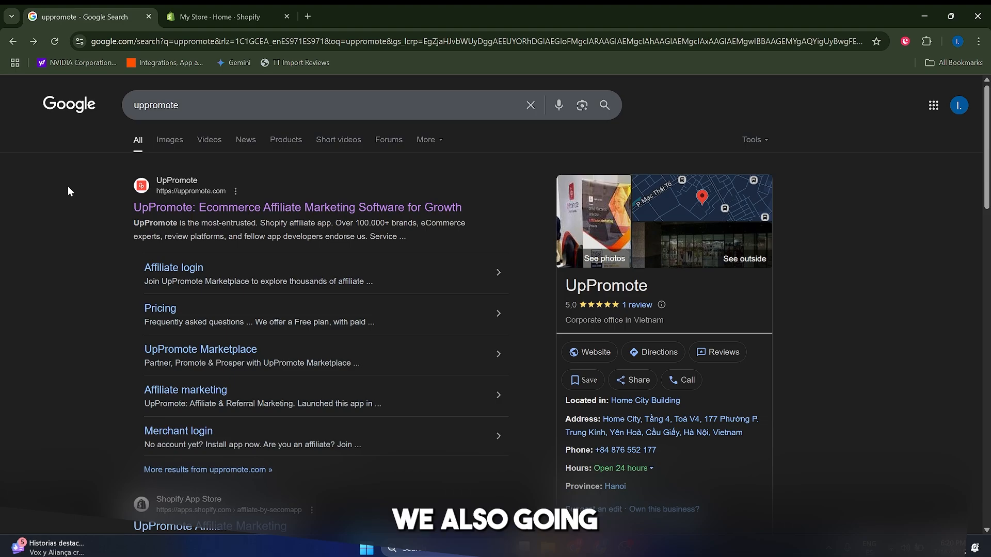
Look through the search results for uppromote and open the official UpPromote website.
scroll(468, 452, "down", 10)
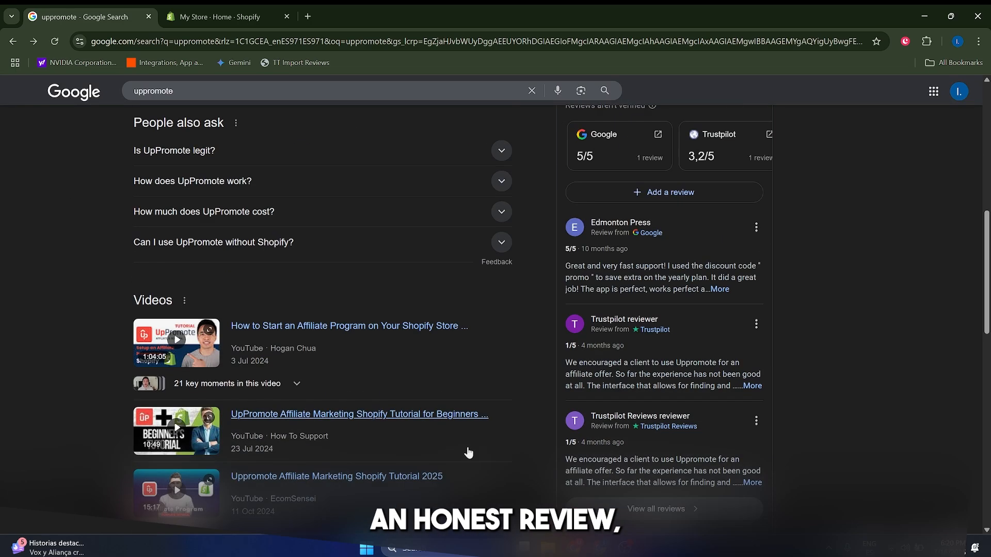
scroll(472, 413, "up", 5)
scroll(475, 377, "down", 8)
scroll(476, 380, "up", 11)
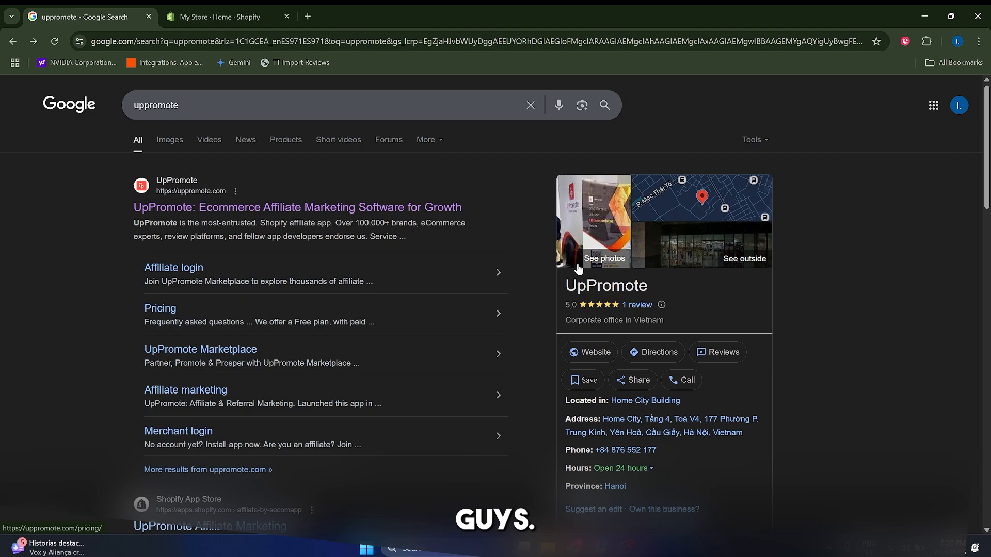
left_click(283, 208)
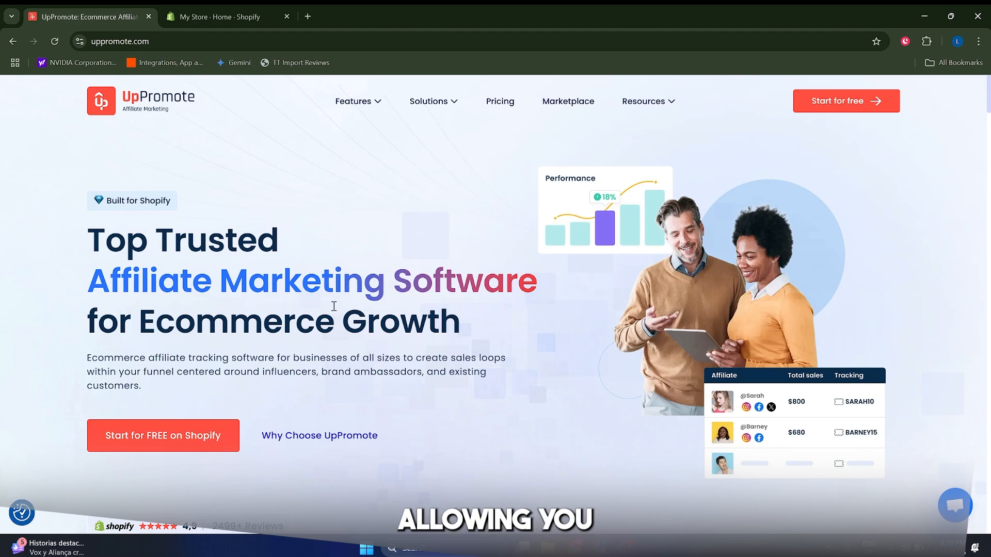
Look over the UpPromote homepage and the Shopify store's admin home page.
scroll(334, 306, "down", 1)
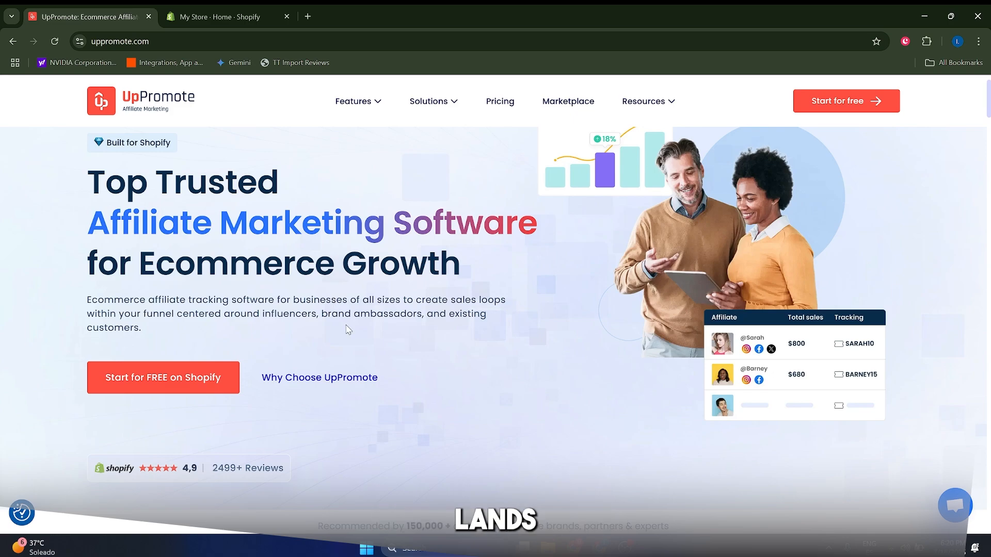
scroll(455, 331, "down", 1)
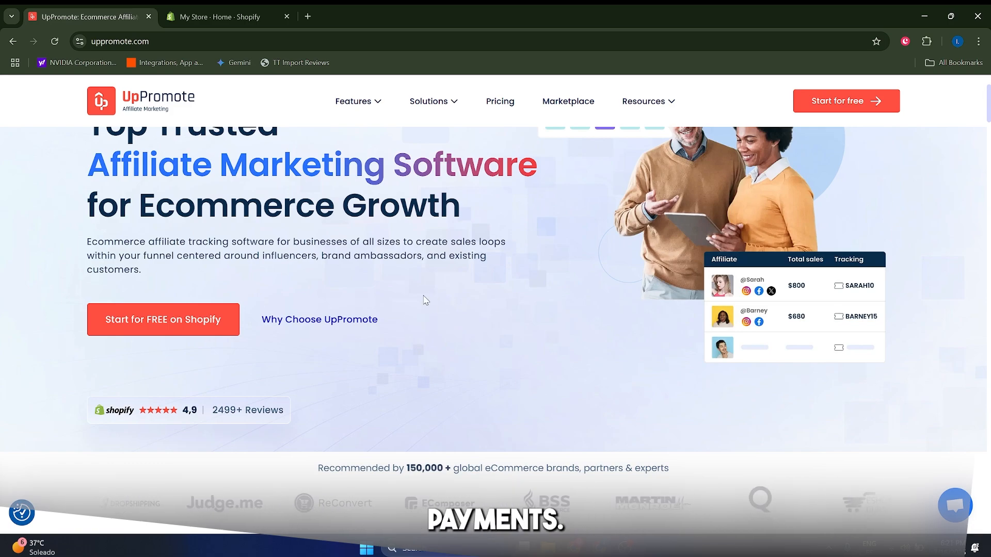
scroll(403, 289, "down", 1)
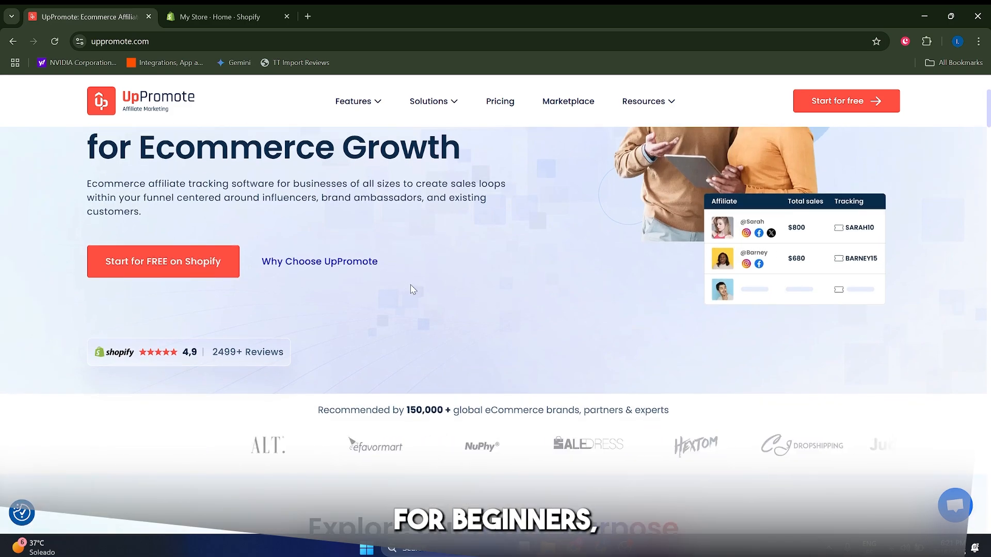
scroll(411, 283, "down", 4)
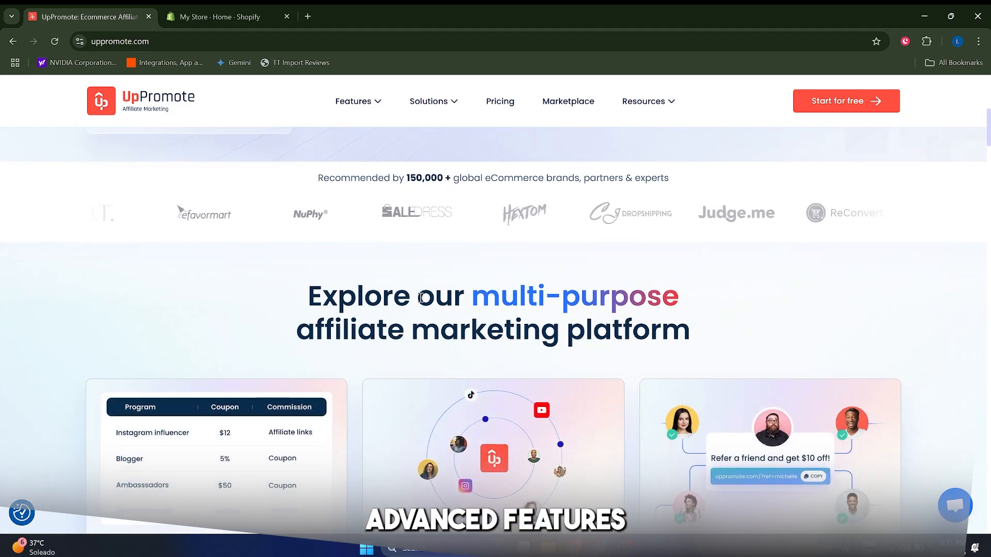
scroll(412, 283, "up", 5)
scroll(429, 293, "down", 2)
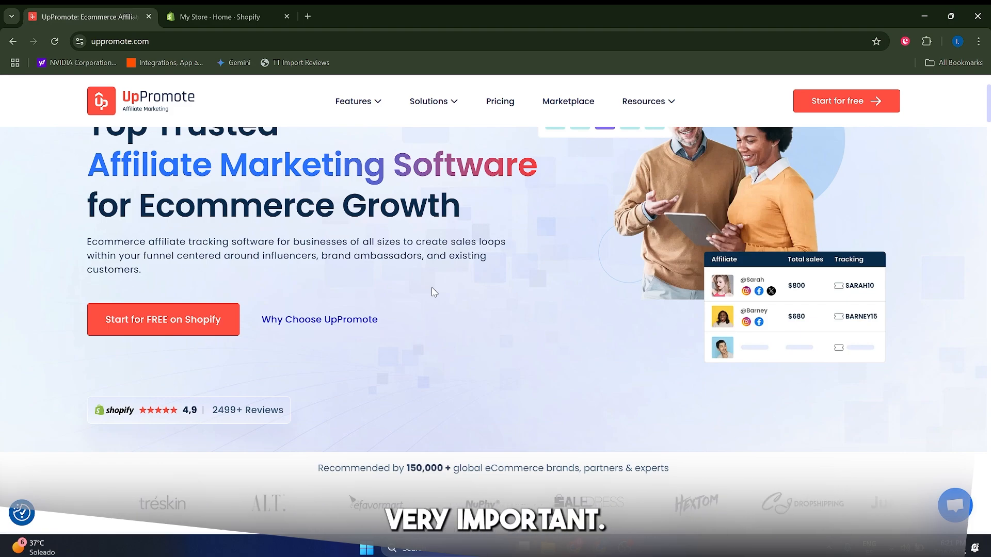
key("ctrl+Tab")
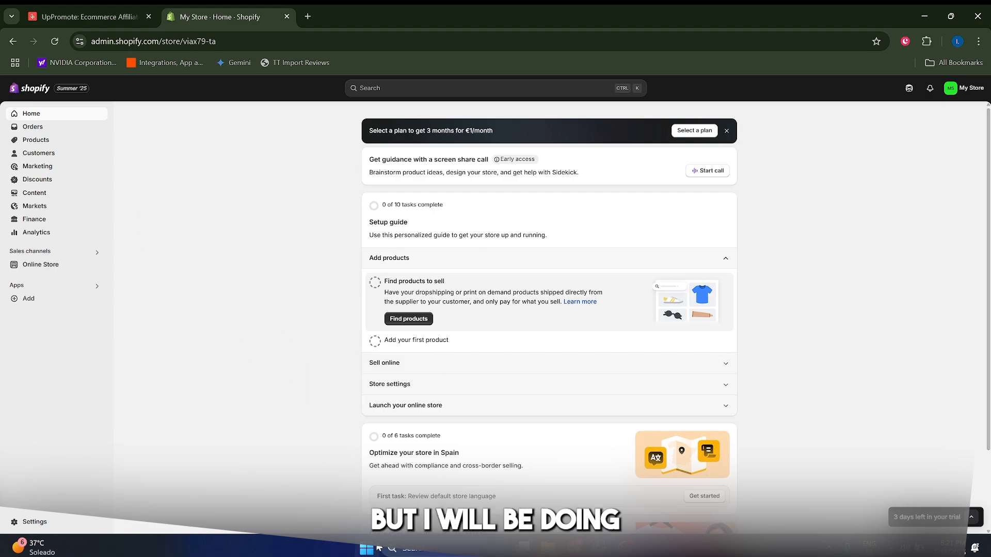
scroll(285, 355, "down", 2)
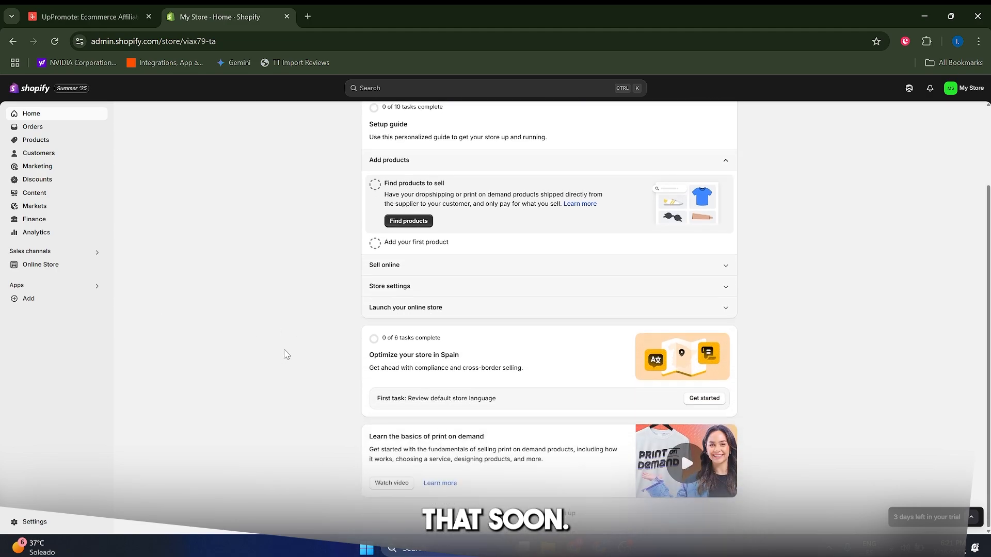
key("ctrl+Tab")
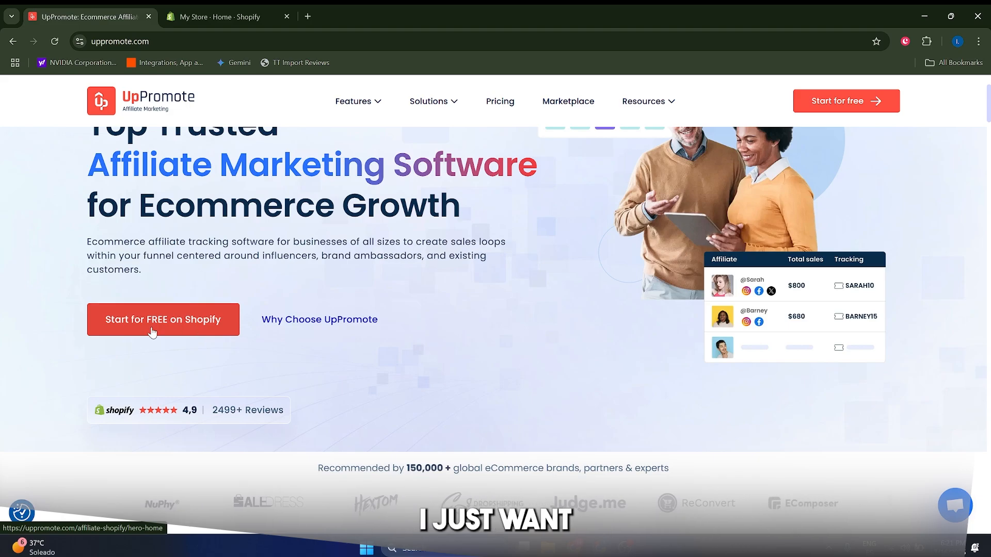
Install the UpPromote Affiliate Marketing app on the Shopify store from its App Store listing, granting the requested data access.
left_click(181, 326)
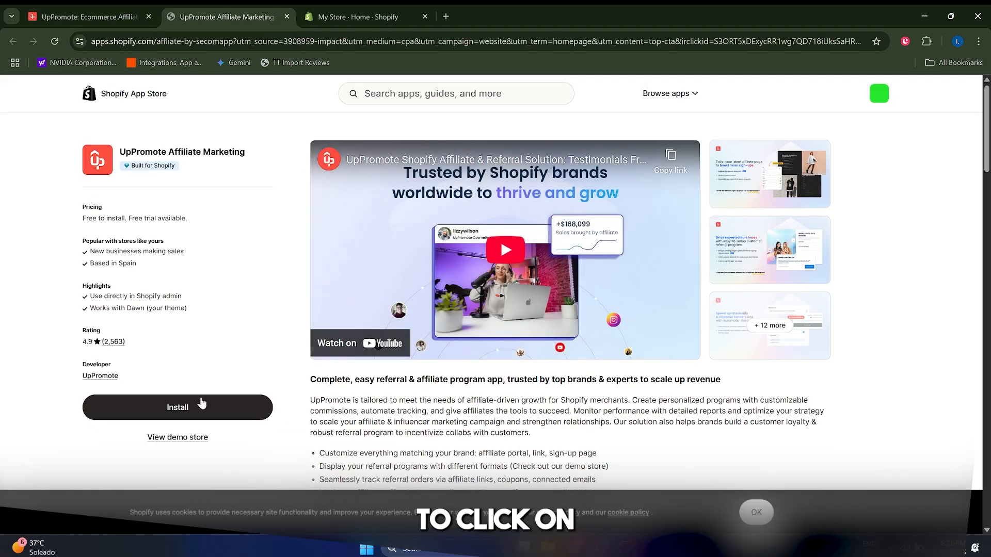
left_click(201, 405)
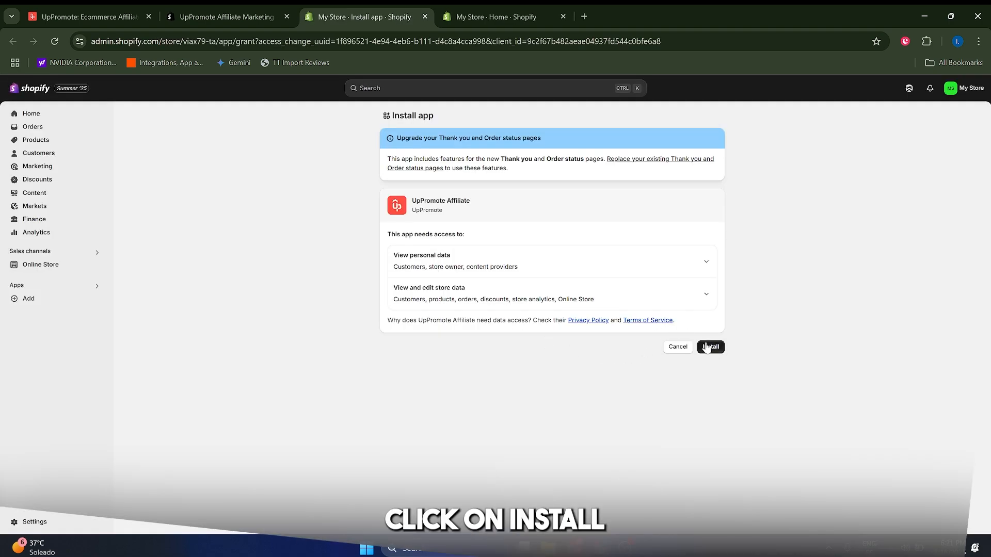
left_click(708, 348)
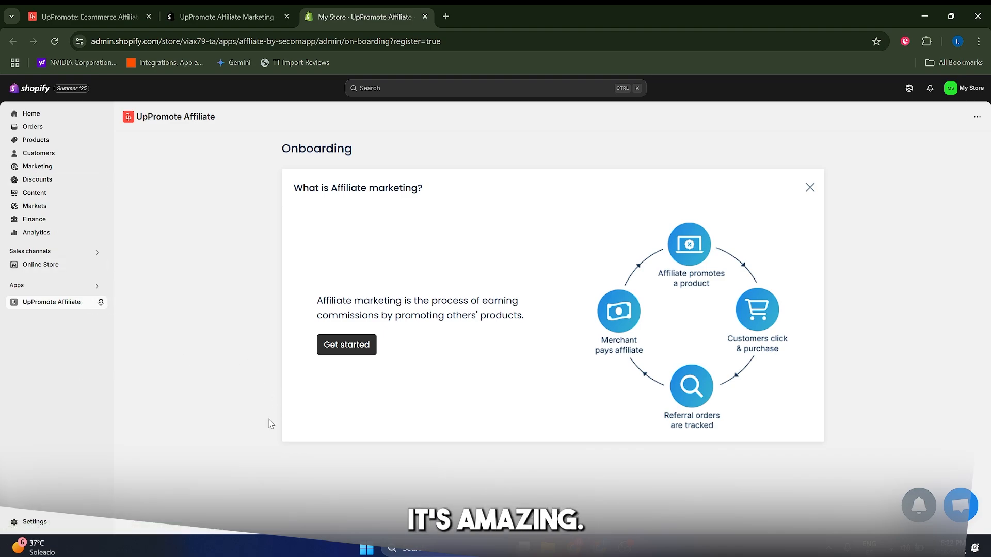
Start the UpPromote onboarding and look over the program settings in the set-up stage.
left_click(349, 345)
scroll(301, 341, "down", 2)
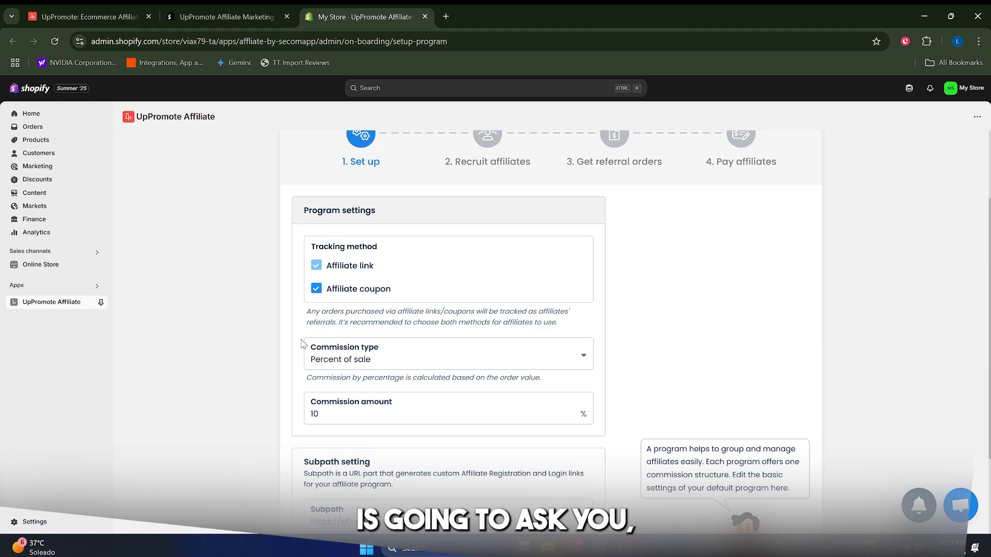
scroll(255, 325, "up", 3)
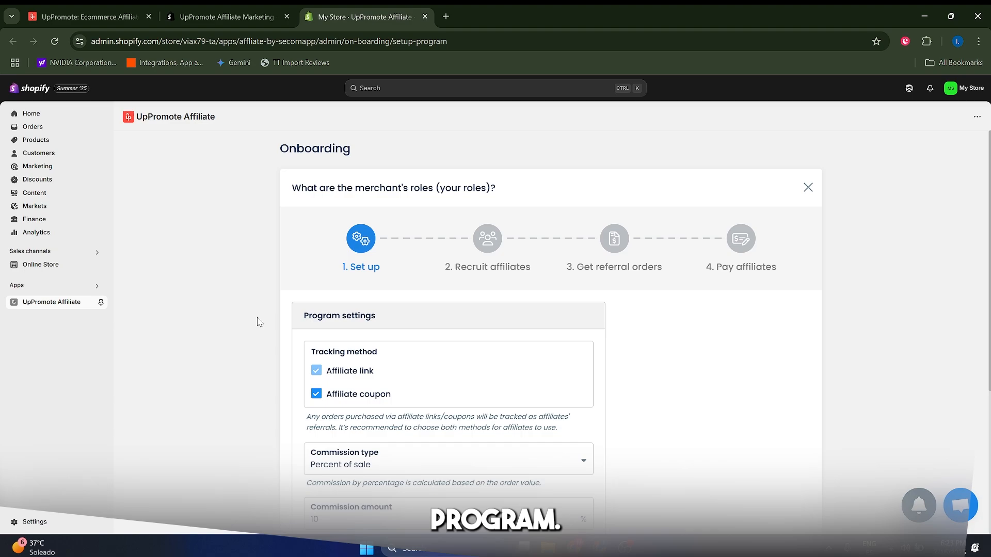
Set the affiliate program's commission type to Percent of sale and the commission amount to 15%.
scroll(259, 322, "down", 2)
left_click(319, 349)
left_click(288, 351)
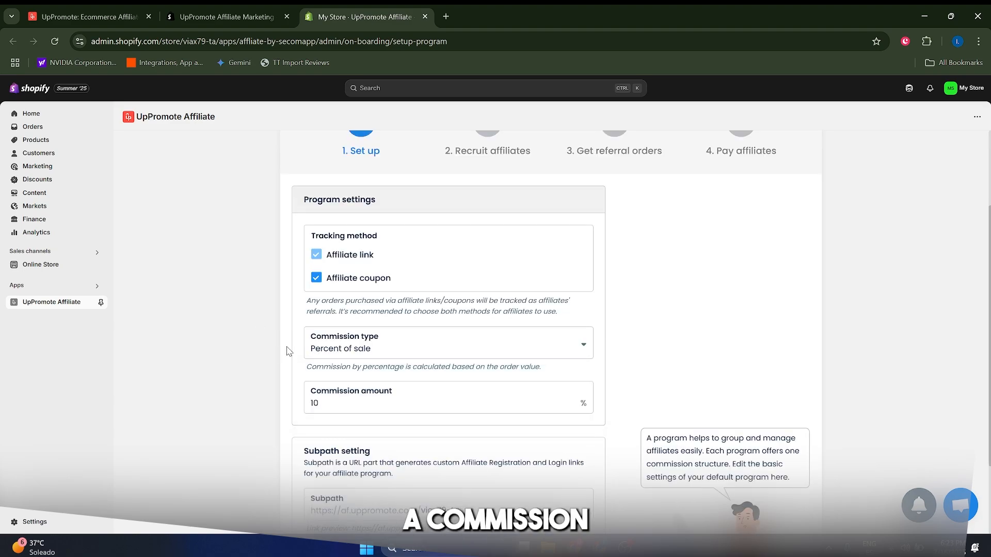
left_click(351, 349)
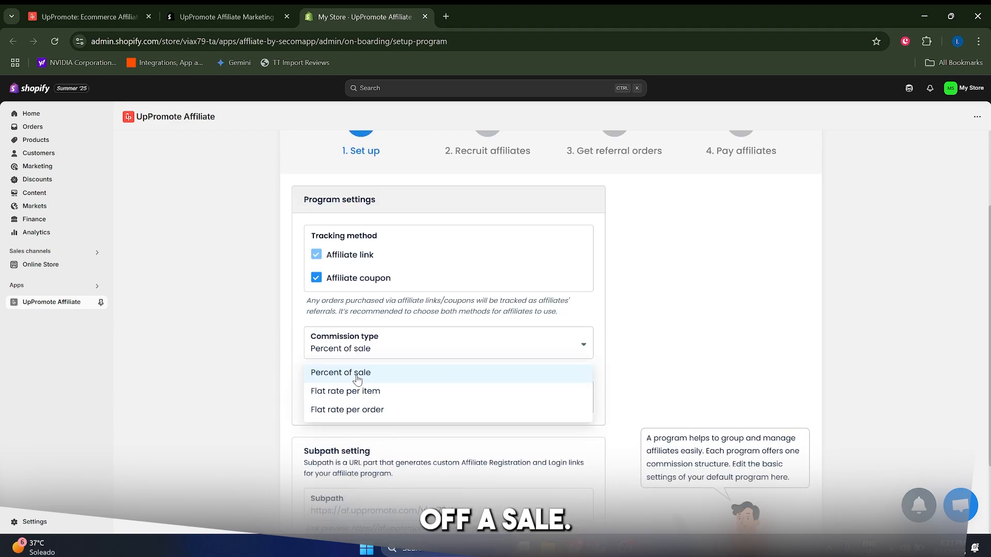
left_click(357, 378)
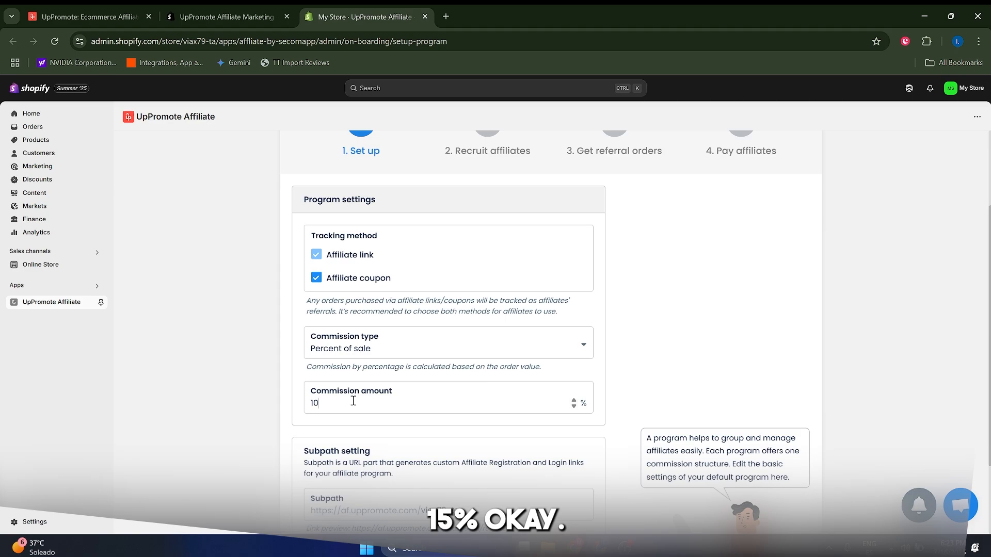
key("BackSpace")
type("5")
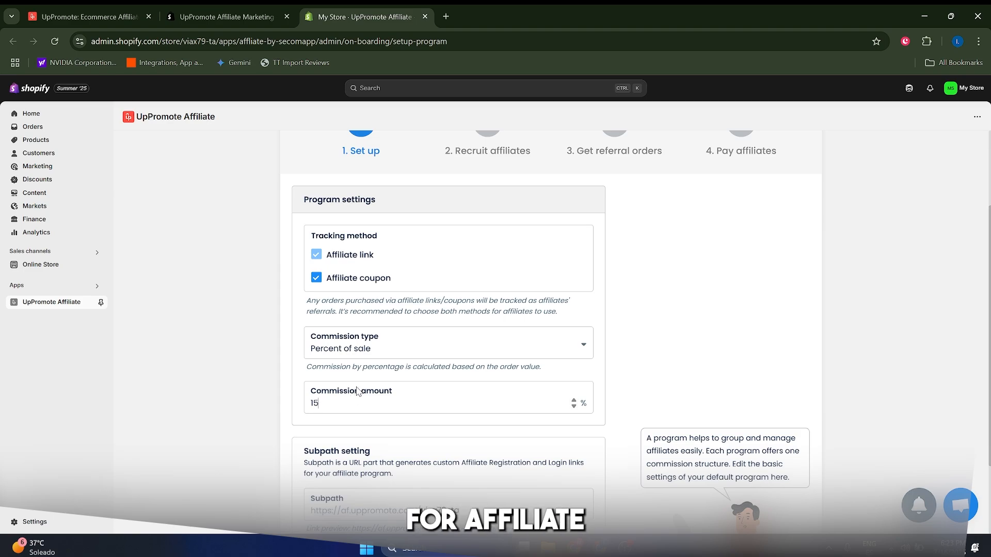
Review the tracking methods and the subpath setting, then save the program settings and continue the onboarding.
scroll(258, 379, "up", 1)
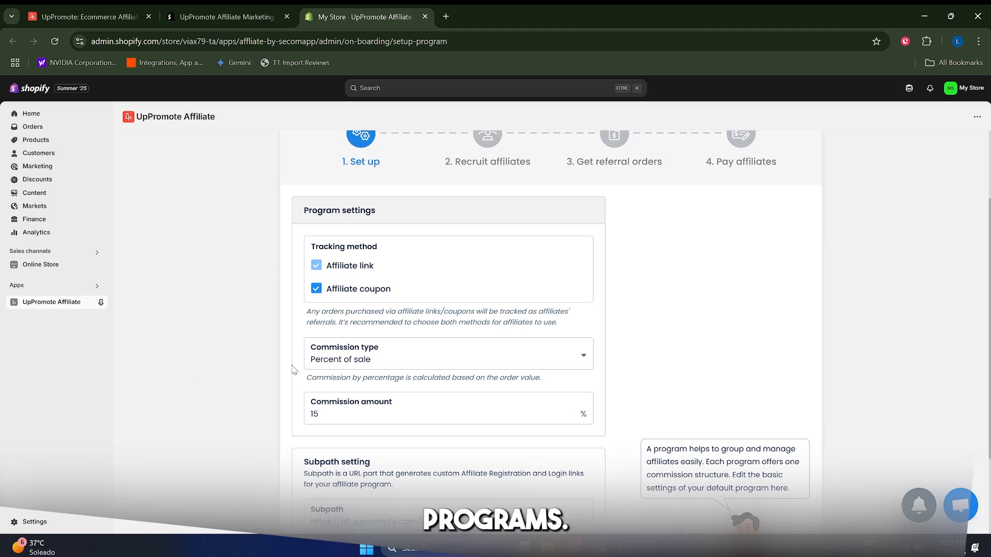
mouse_move(344, 293)
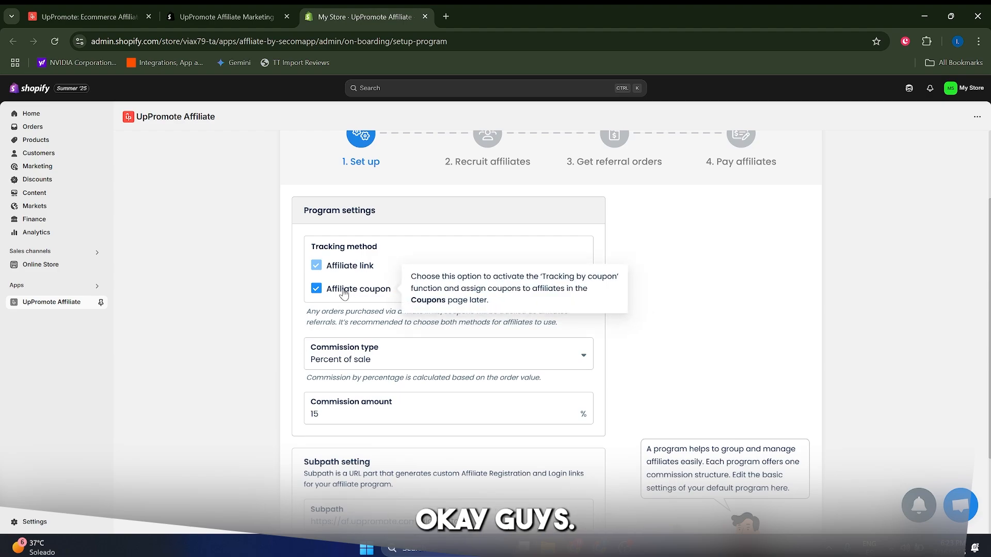
scroll(327, 308, "down", 2)
left_click(368, 406)
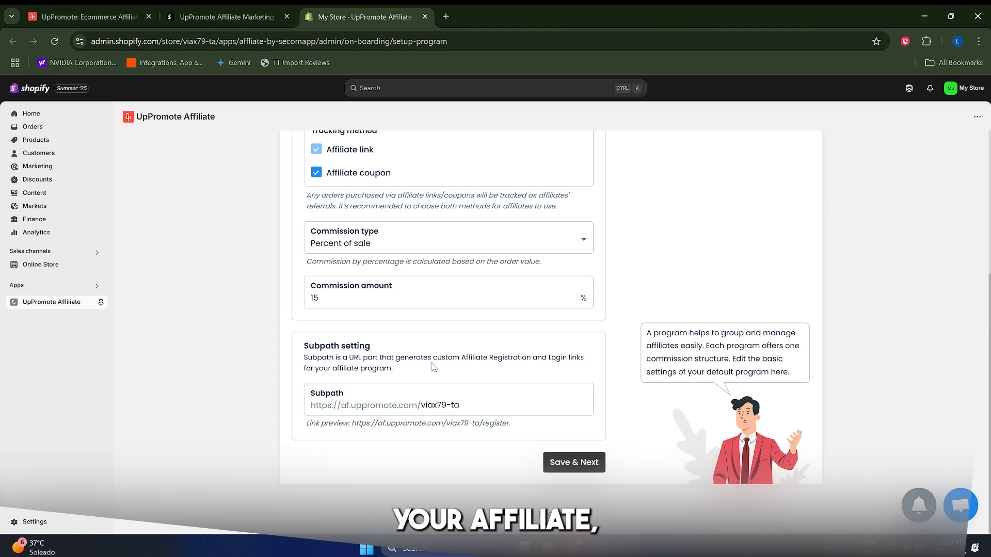
scroll(432, 367, "up", 3)
scroll(485, 393, "down", 3)
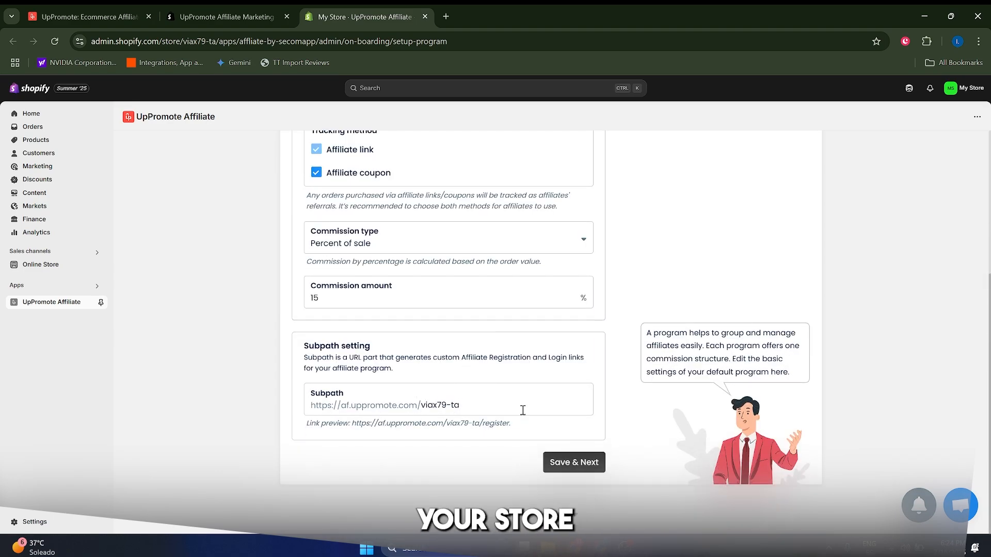
scroll(443, 402, "up", 3)
scroll(444, 402, "down", 3)
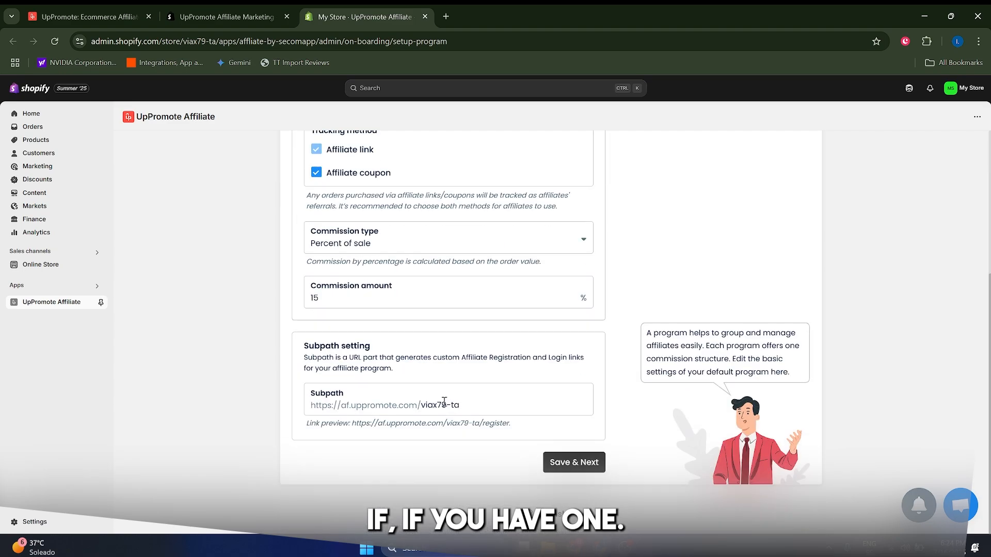
left_click(600, 470)
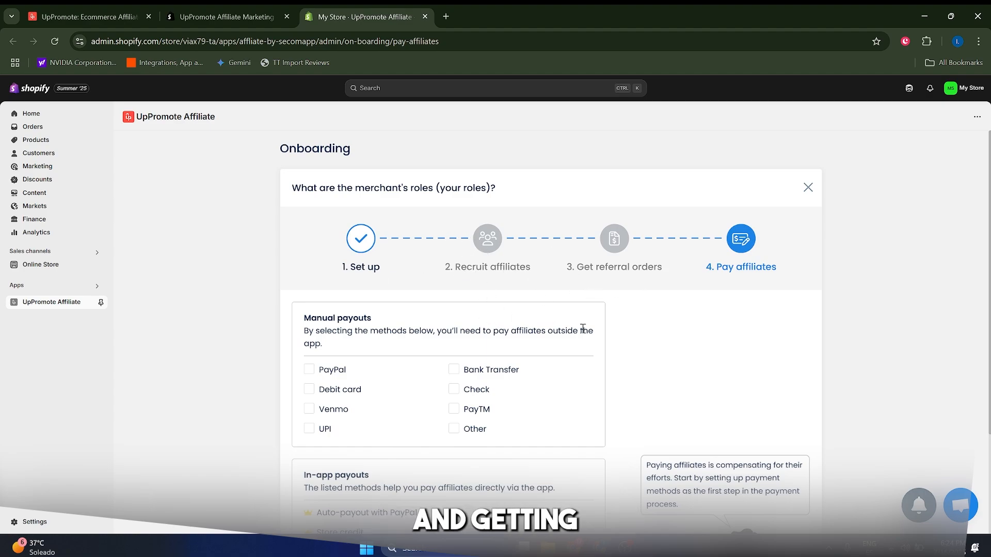
Choose PayPal as the manual payout method for affiliates and save the payment settings.
scroll(722, 315, "down", 2)
scroll(669, 281, "up", 2)
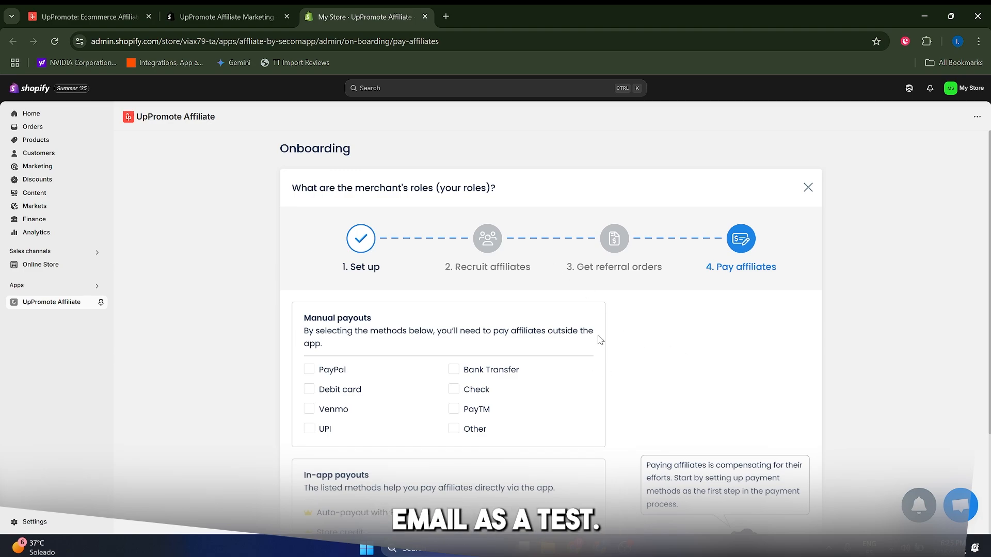
scroll(495, 325, "down", 2)
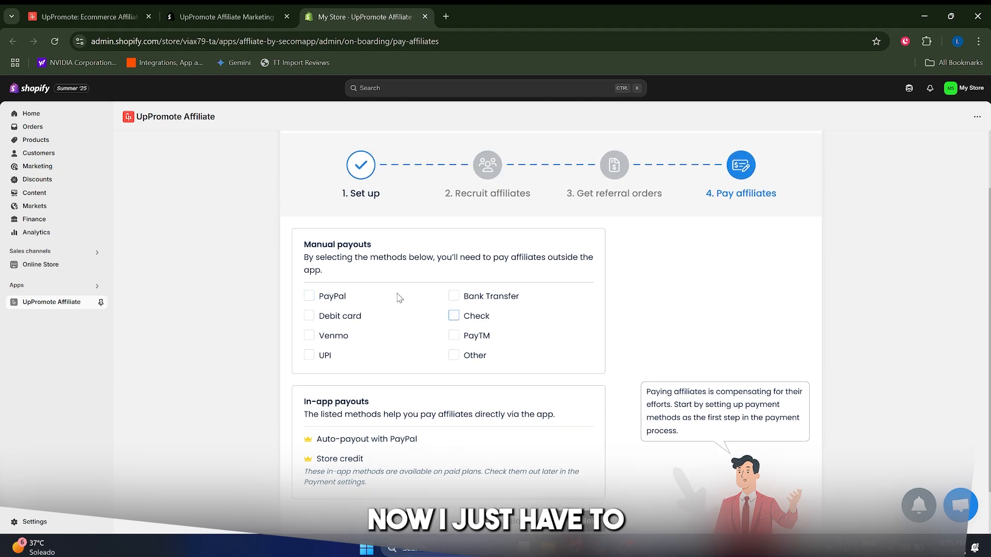
scroll(362, 295, "up", 1)
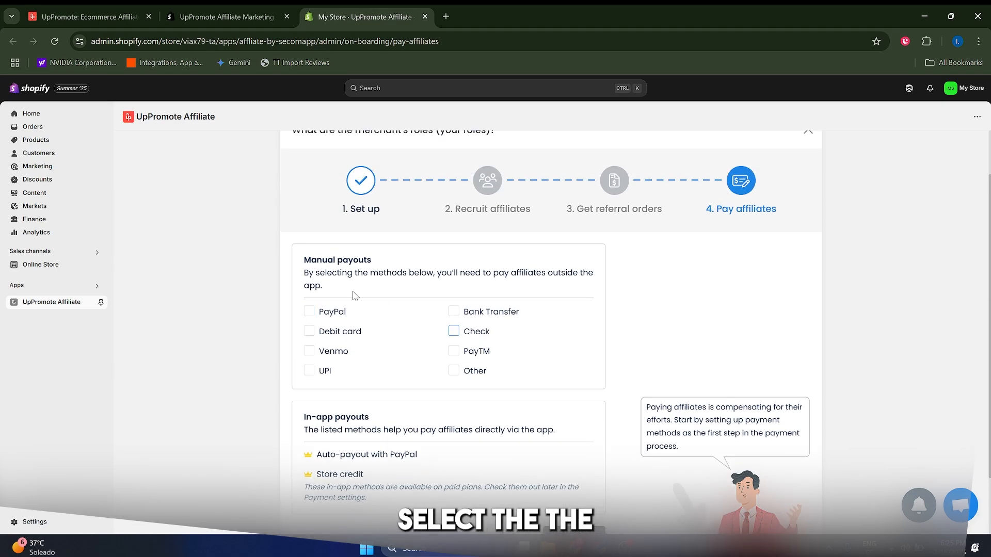
left_click(332, 315)
scroll(413, 392, "down", 1)
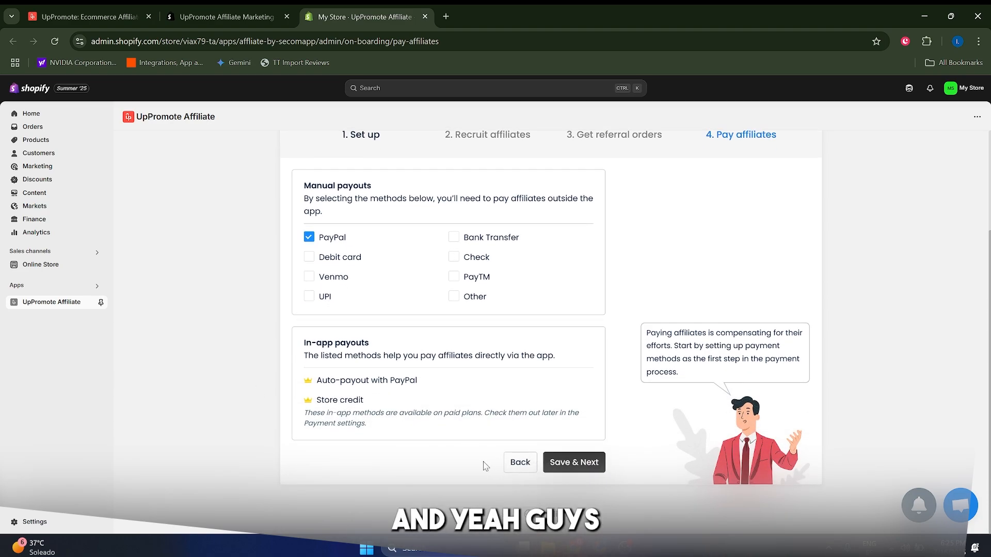
left_click(558, 465)
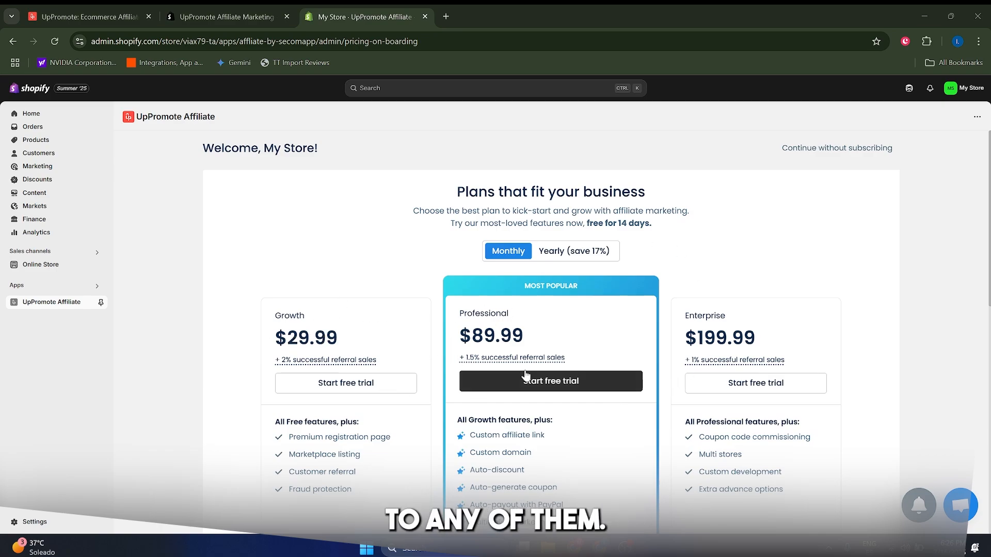
Compare the Growth, Professional and Enterprise plans, then continue to the app without subscribing.
left_click(626, 224)
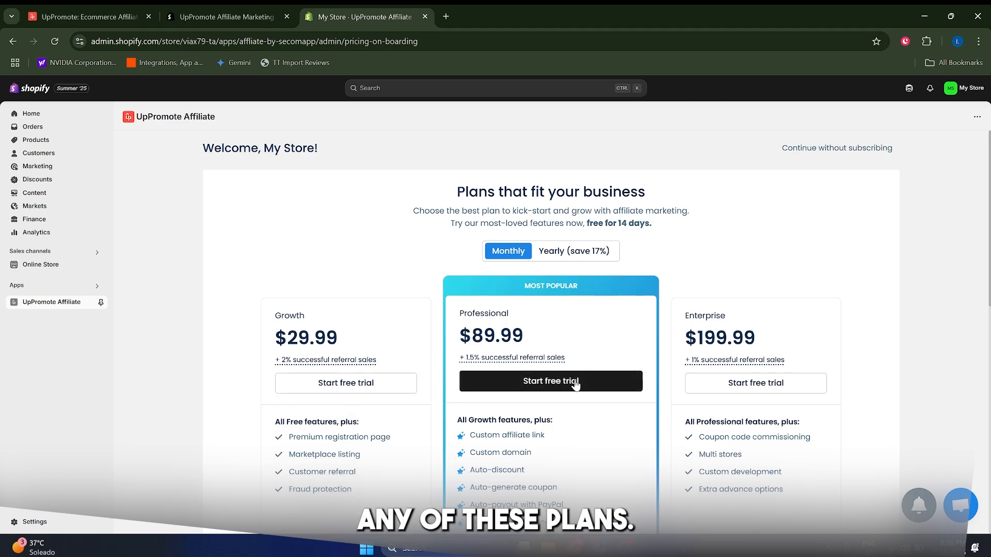
scroll(573, 413, "down", 8)
scroll(574, 413, "up", 6)
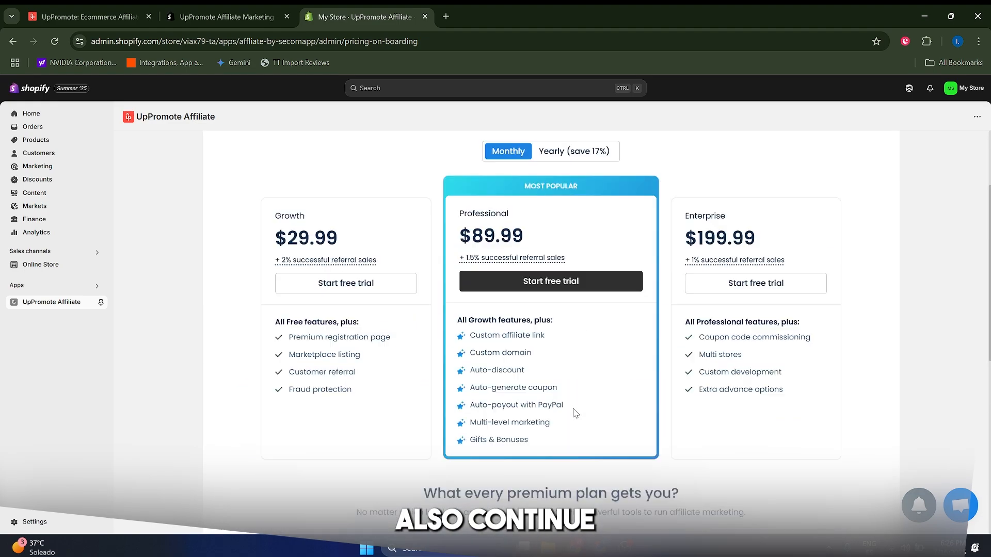
scroll(576, 413, "up", 2)
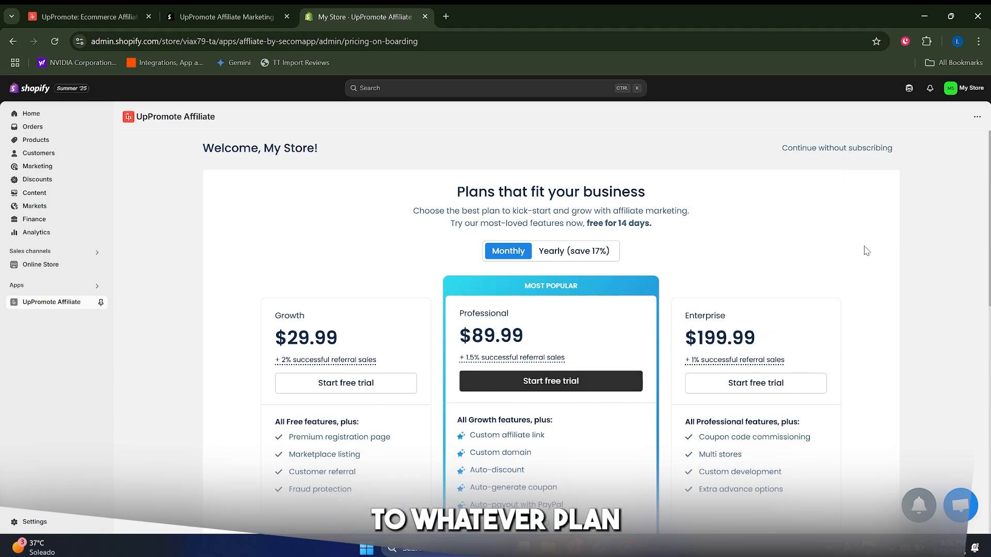
left_click(836, 148)
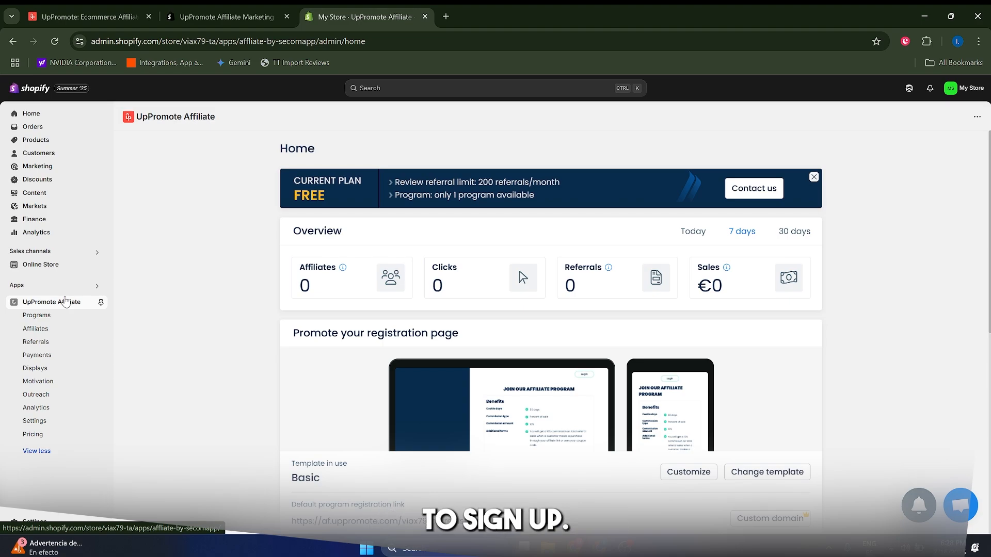
Open the registration page design for customizing and follow its logo update link to review the brand name, logo and favicon settings.
left_click(29, 368)
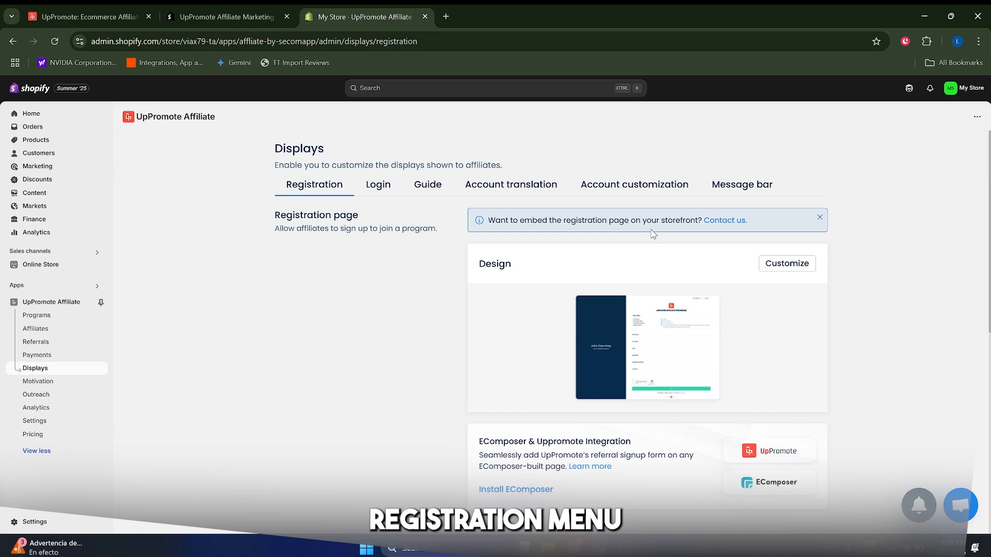
left_click(786, 264)
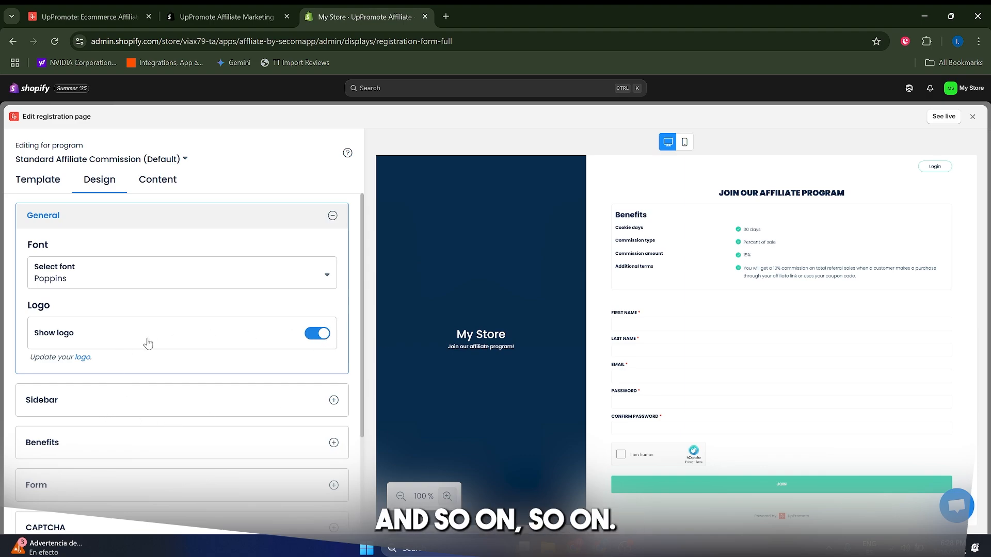
left_click(83, 359)
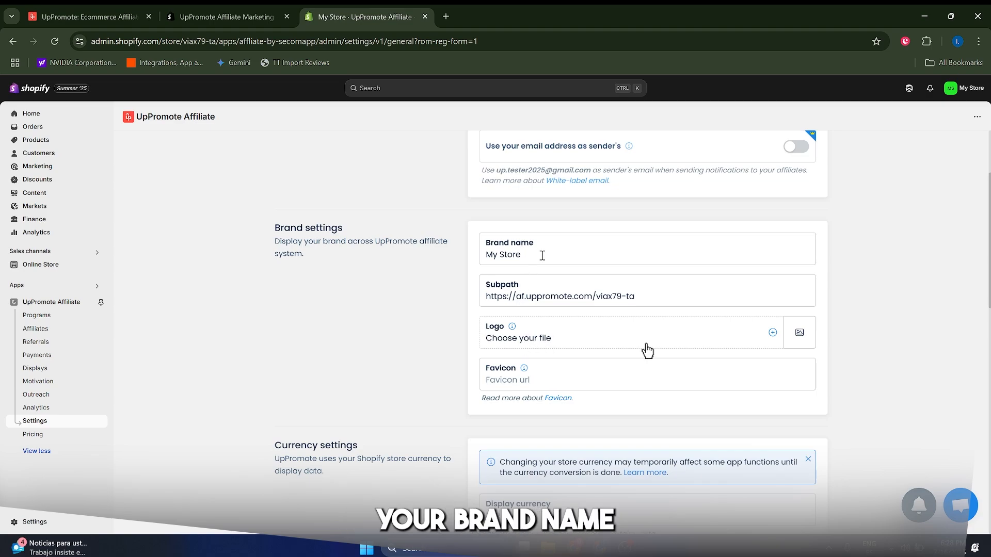
scroll(532, 279, "down", 3)
scroll(537, 310, "up", 6)
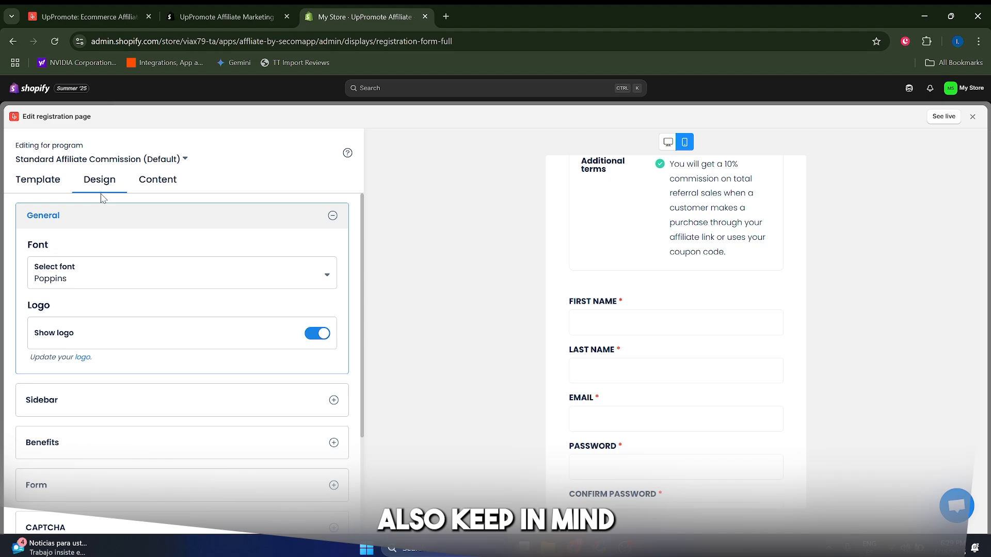
Browse the registration page templates, including Basic, Trendy and Comfort.
left_click(39, 180)
scroll(155, 356, "down", 3)
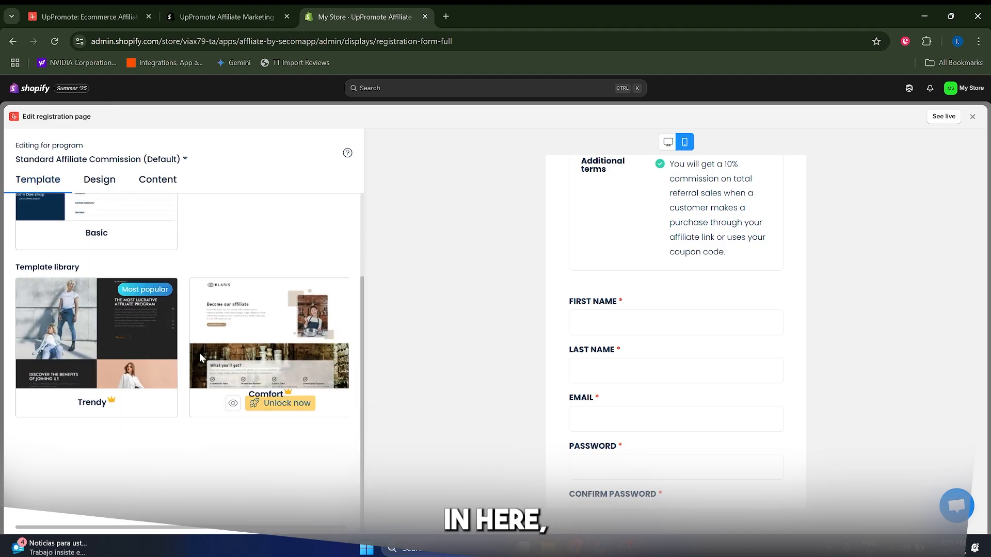
mouse_move(267, 371)
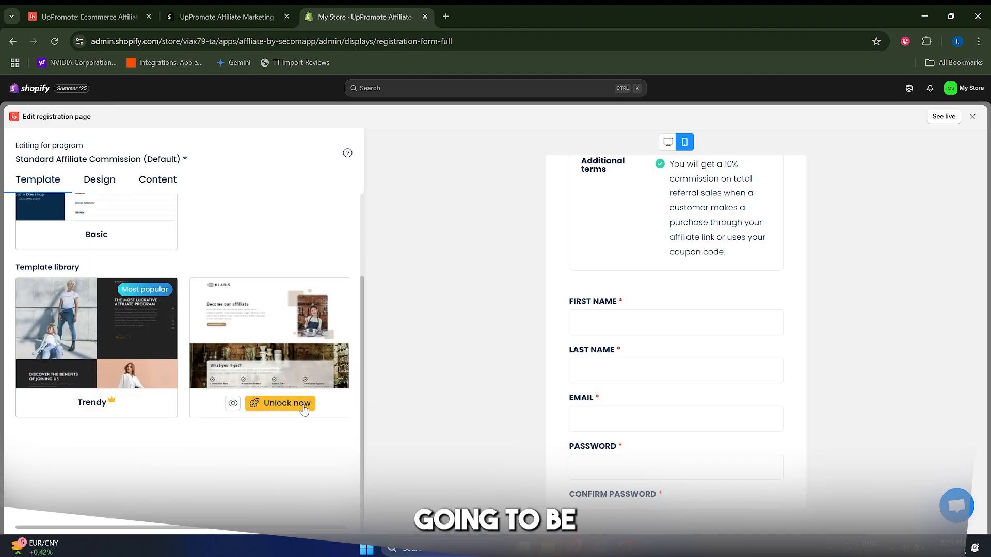
scroll(252, 371, "up", 2)
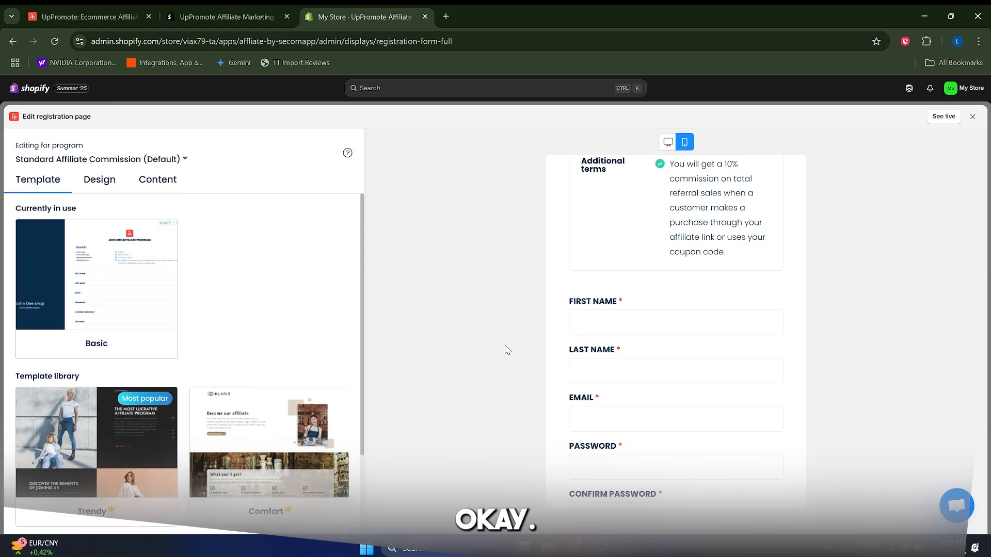
Compare the desktop and mobile previews of the registration page, checking the benefits and sign-up fields, and return to the desktop preview.
left_click(668, 142)
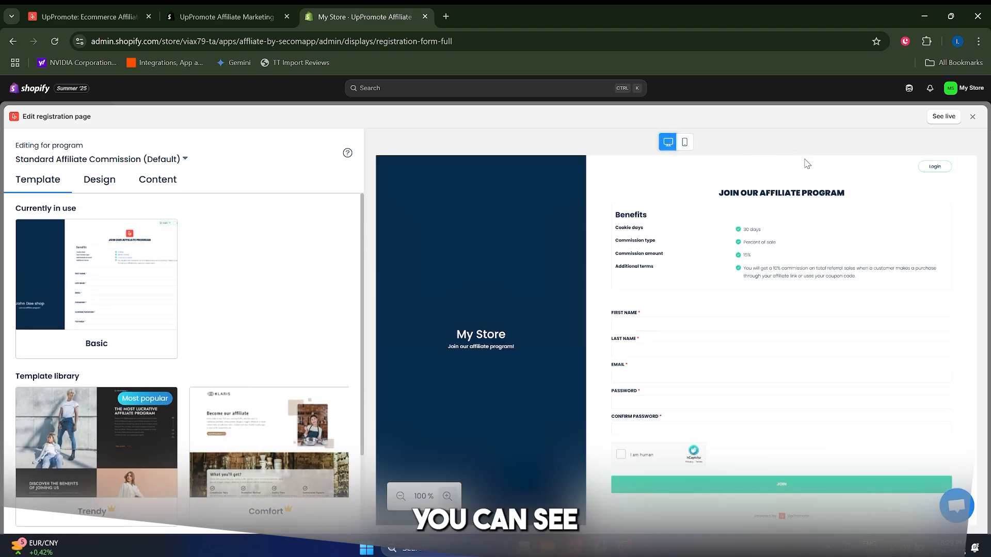
left_click(685, 142)
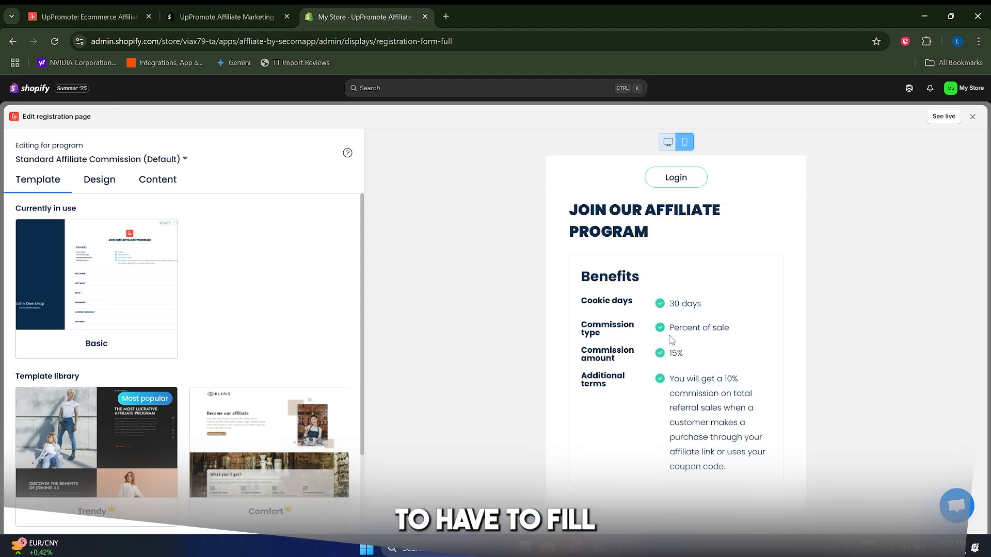
scroll(620, 397, "down", 5)
scroll(609, 375, "down", 2)
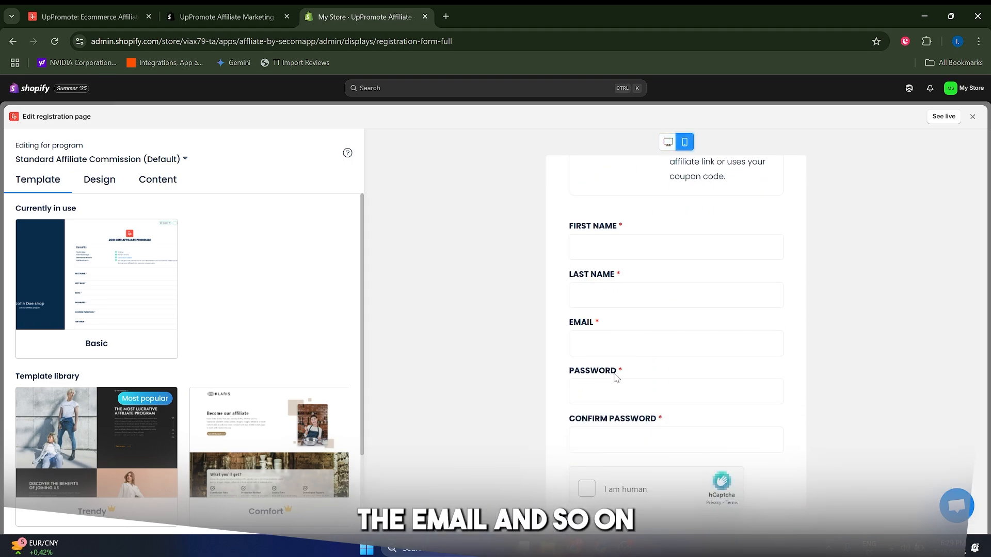
scroll(619, 335, "up", 6)
left_click(666, 142)
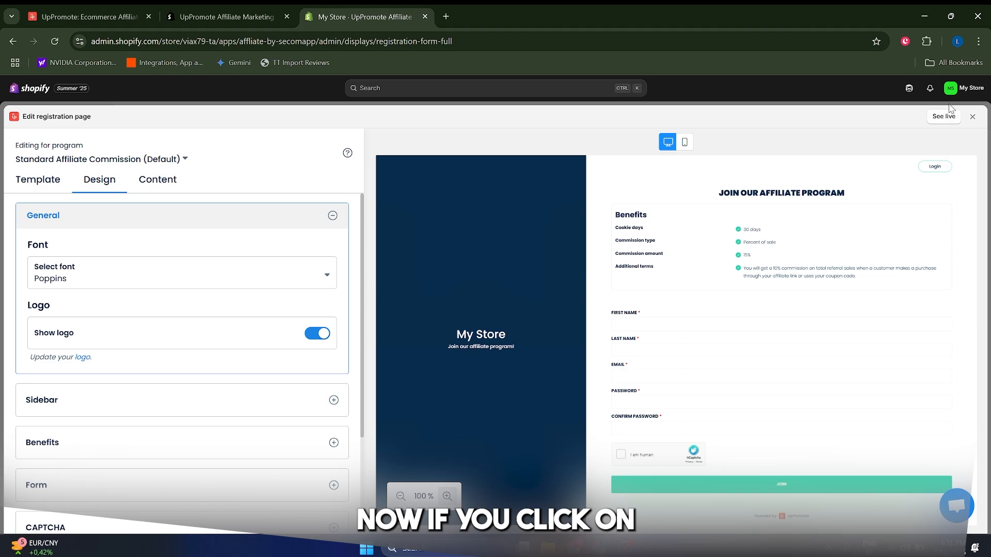
View the live affiliate registration page, close it, and open the affiliate list.
left_click(946, 115)
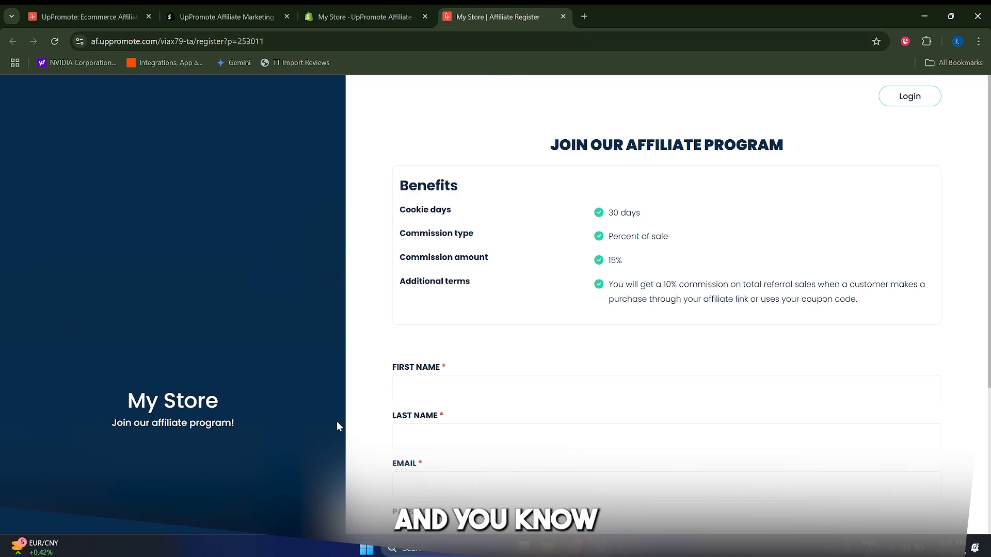
left_click(563, 18)
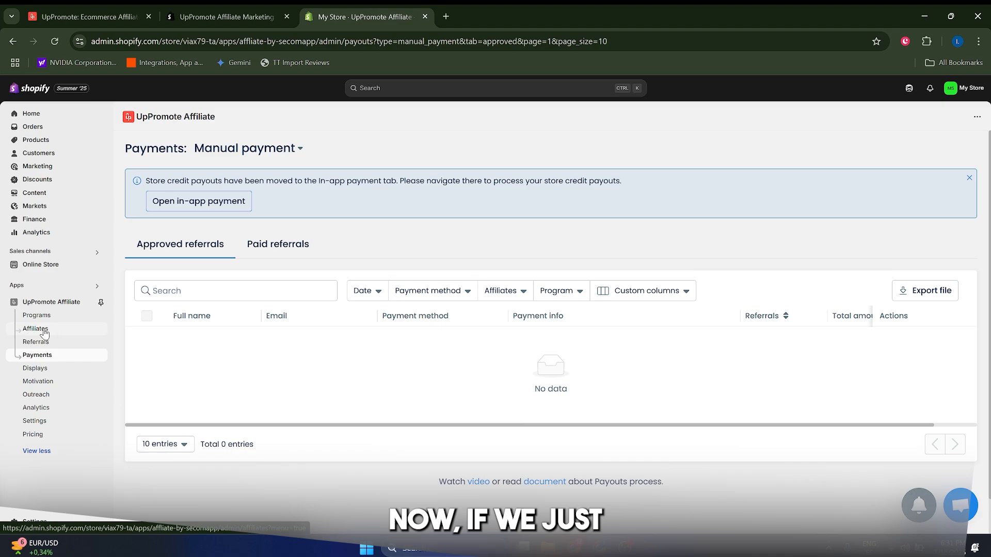
left_click(35, 329)
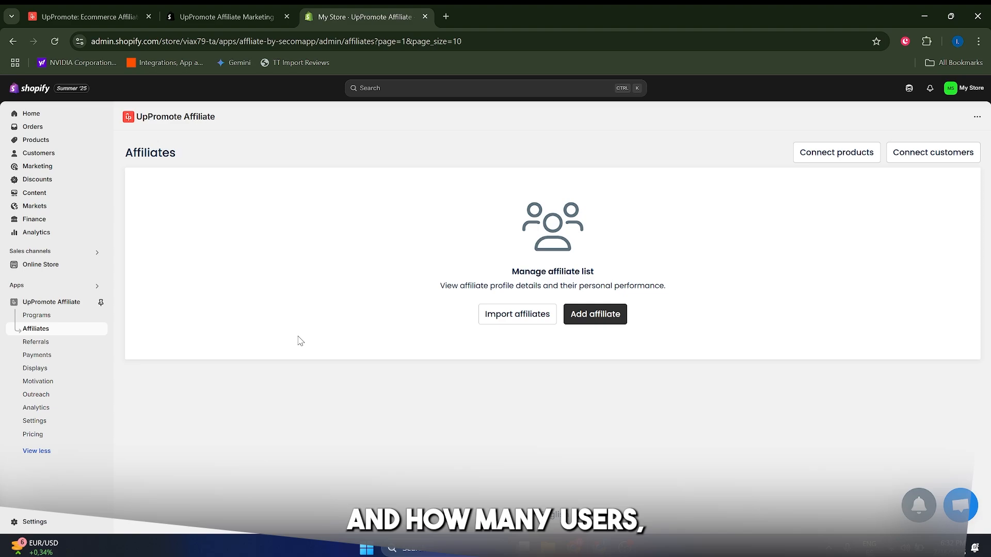
Open the Customer referral setup from Outreach and set the friend incentive amount to 15%.
left_click(36, 394)
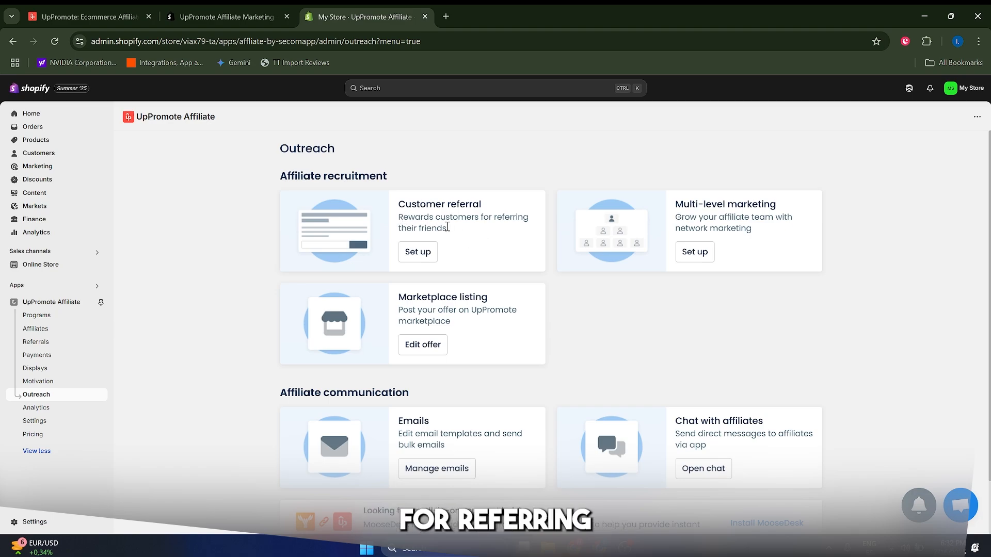
left_click(424, 251)
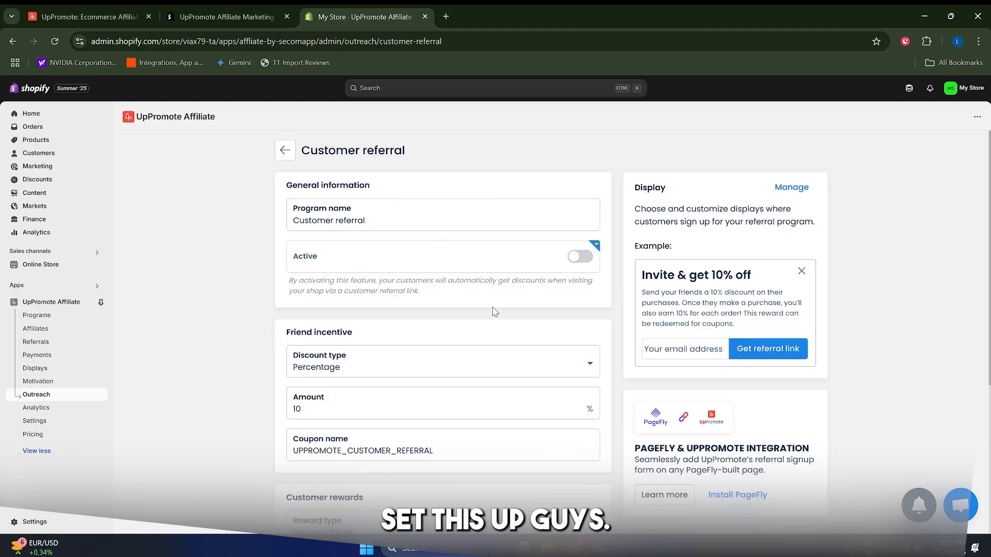
mouse_move(484, 265)
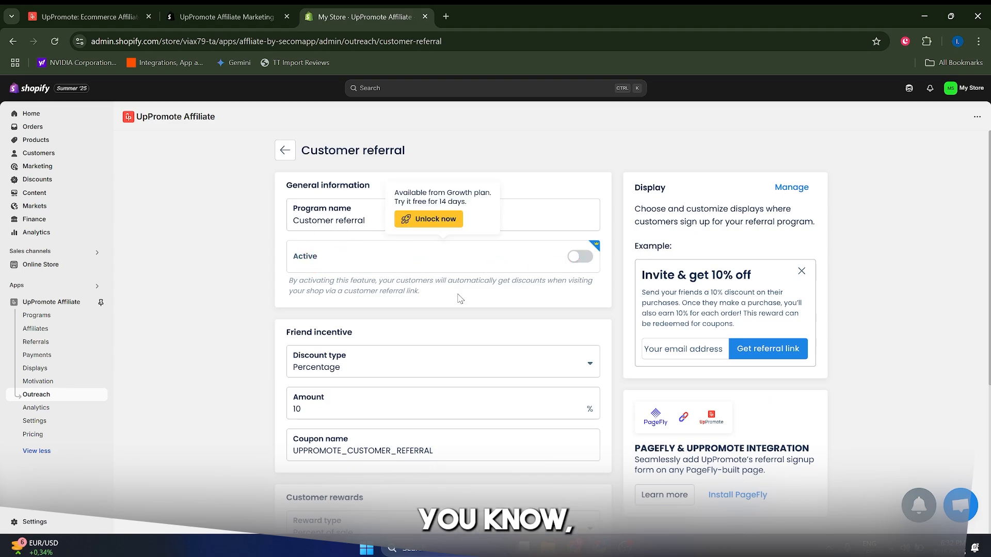
scroll(536, 188, "down", 2)
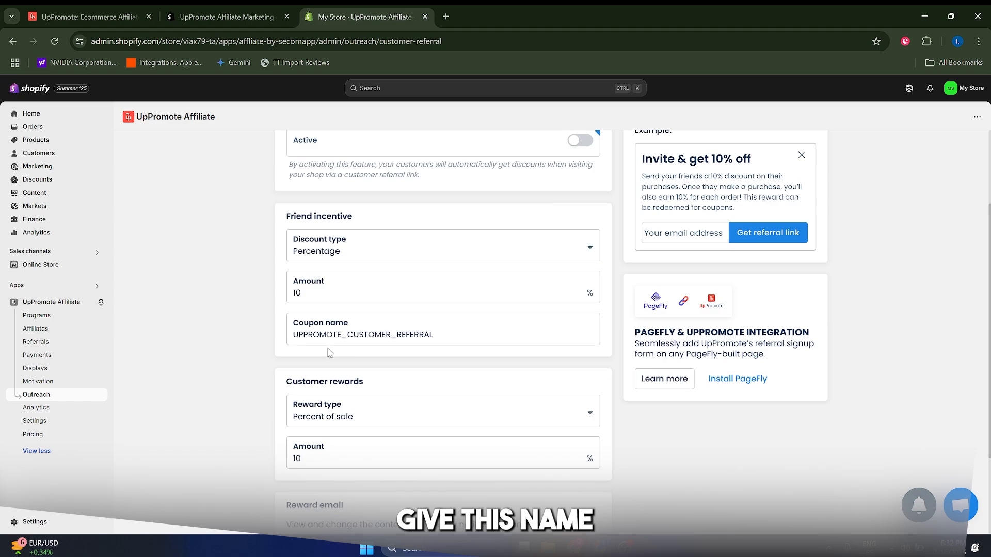
left_click(580, 296)
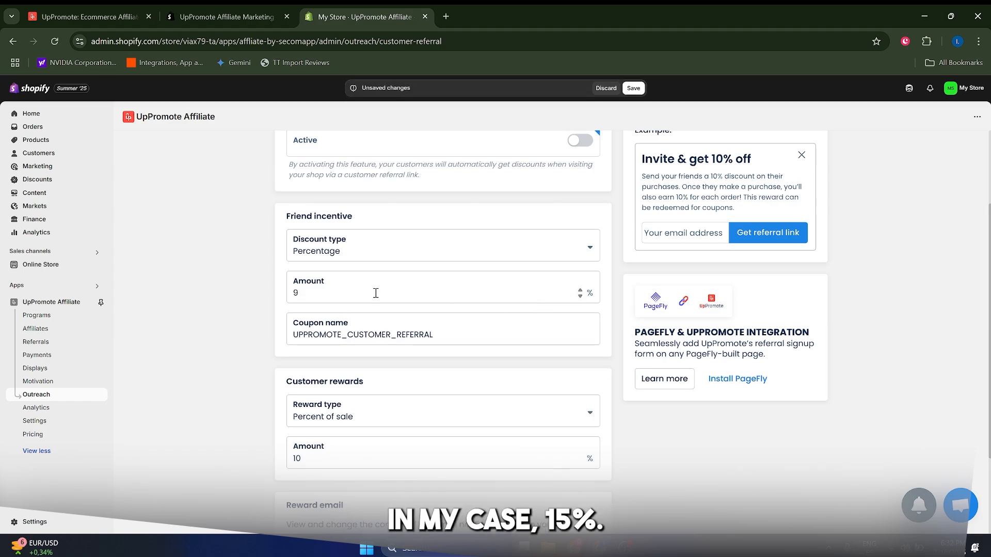
type("15")
Review the customer referral program's friend incentive, customer rewards, reward email and display settings.
scroll(390, 363, "down", 3)
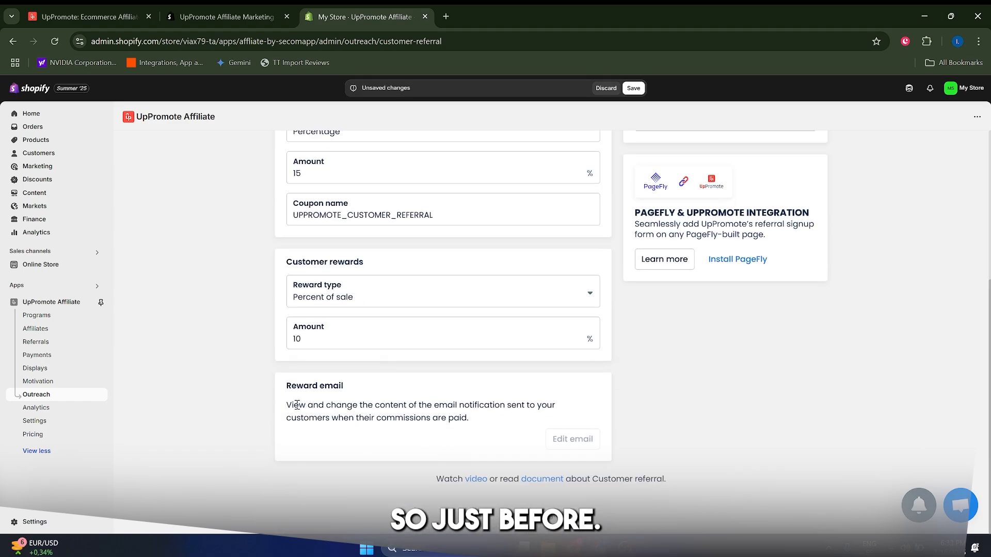
scroll(297, 405, "up", 5)
scroll(413, 266, "down", 3)
scroll(422, 267, "up", 3)
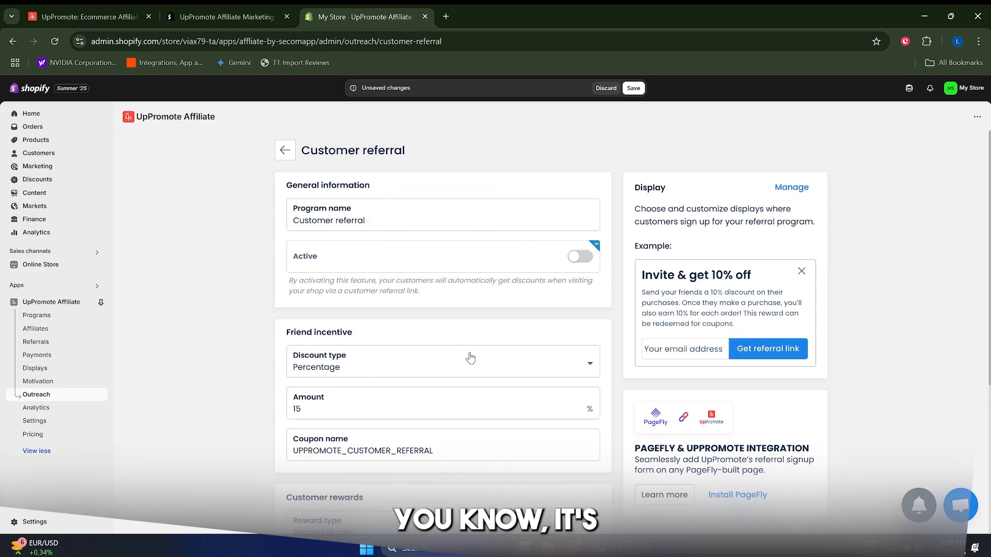
scroll(361, 362, "down", 4)
scroll(575, 393, "up", 4)
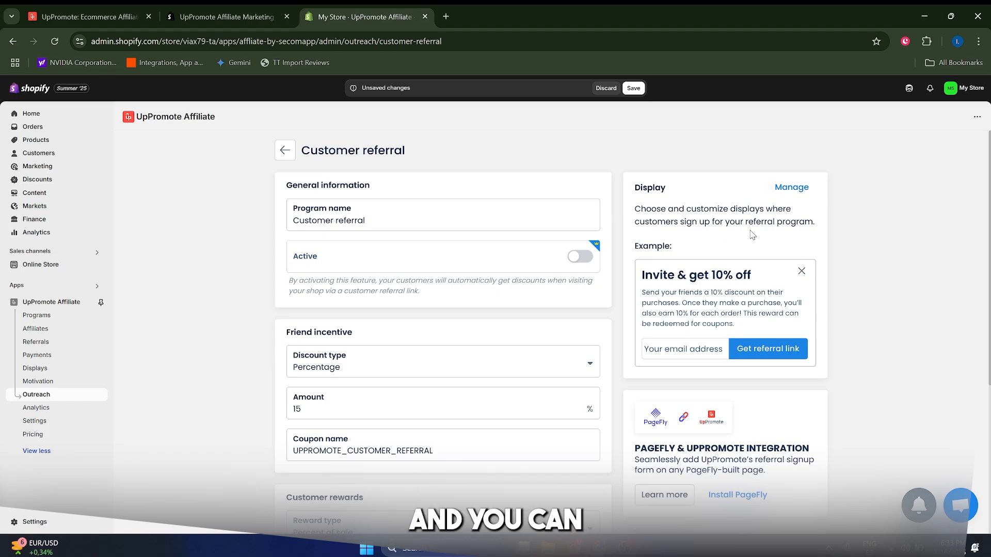
left_click(789, 192)
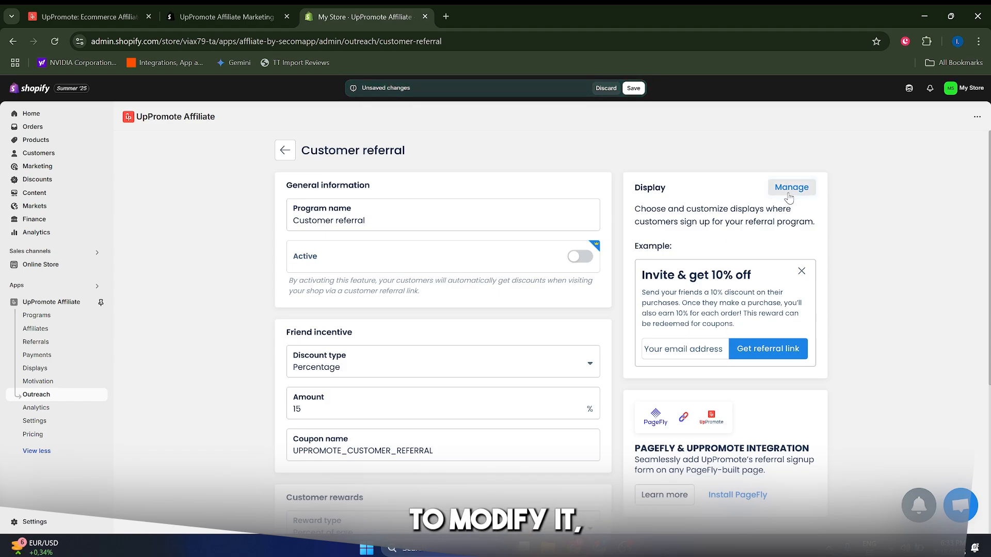
scroll(653, 409, "down", 4)
scroll(708, 405, "up", 4)
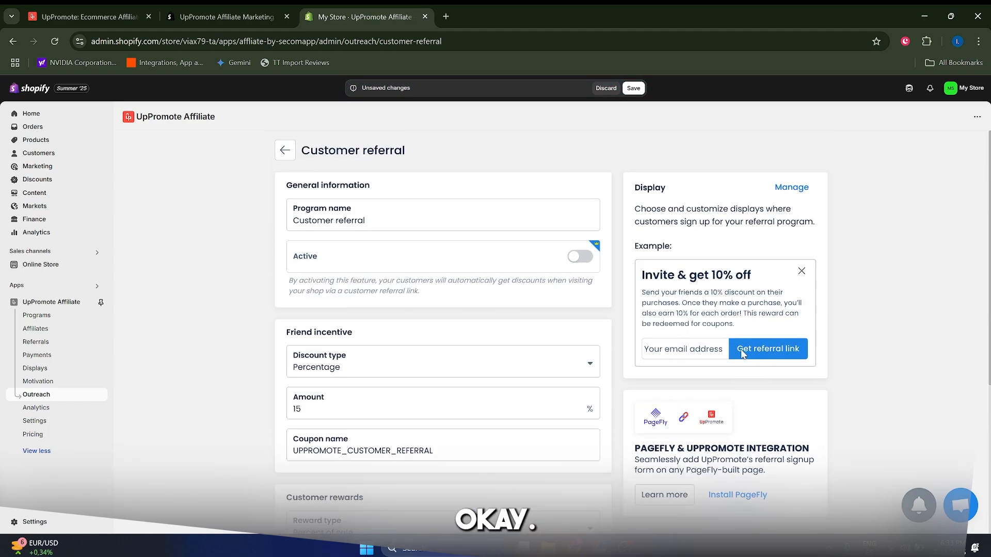
scroll(436, 367, "down", 4)
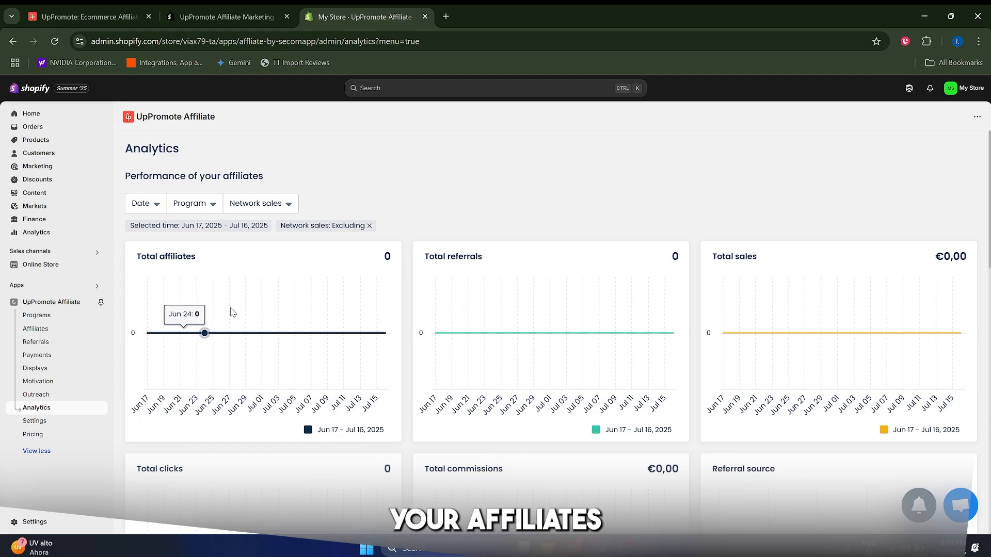
Examine the affiliate performance charts in Analytics, covering affiliates, referrals, sales, clicks, commissions and referral source.
scroll(584, 301, "down", 5)
scroll(516, 308, "up", 5)
scroll(491, 307, "down", 3)
scroll(618, 307, "up", 3)
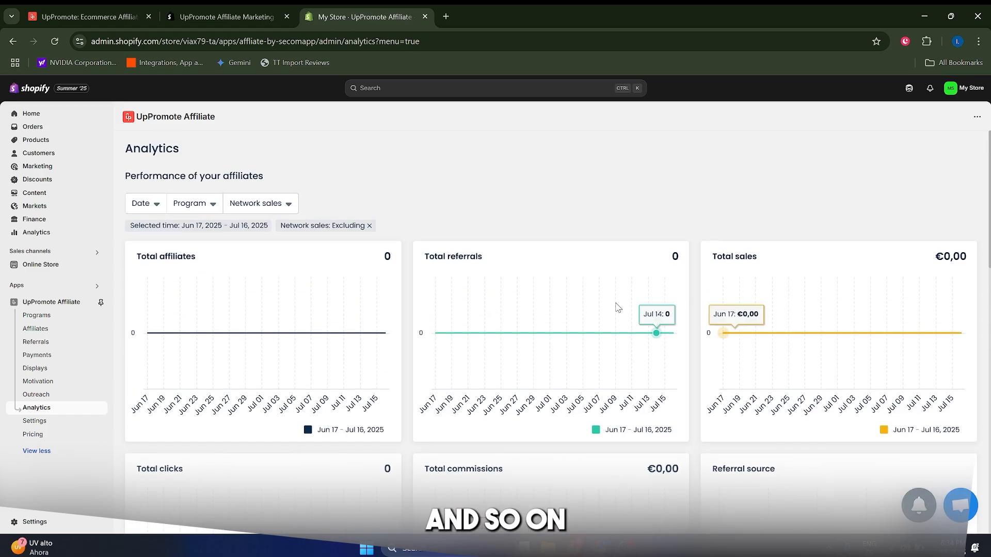
scroll(575, 331, "down", 10)
scroll(568, 454, "up", 7)
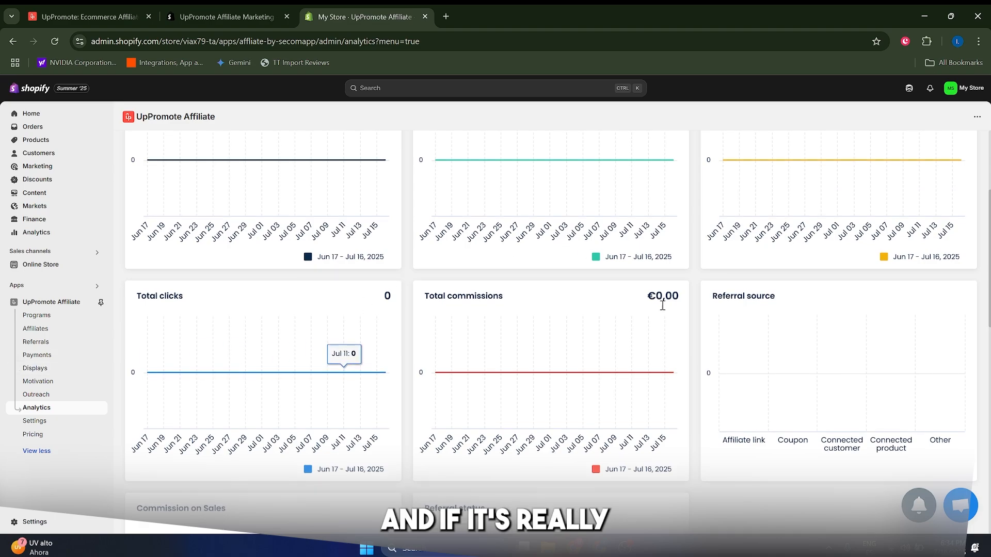
scroll(663, 305, "up", 4)
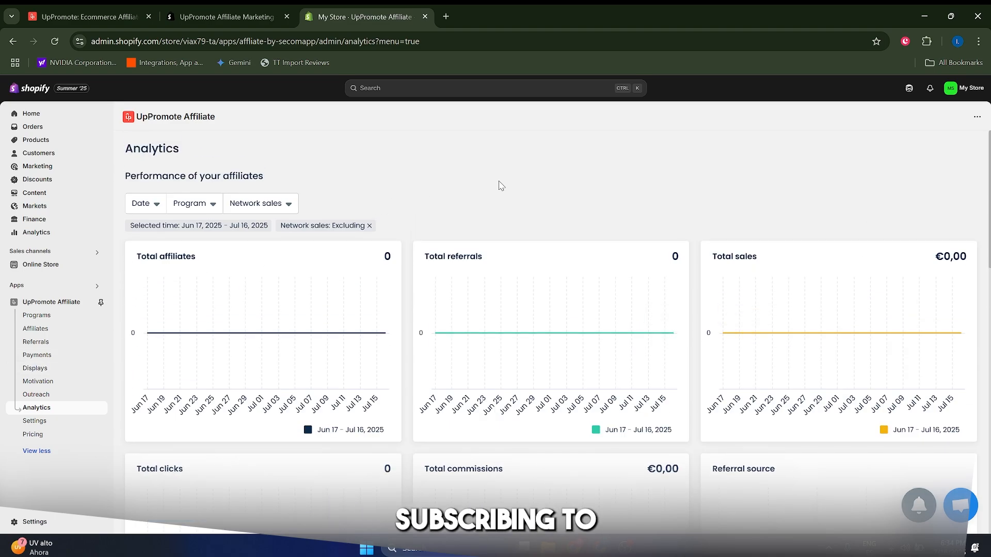